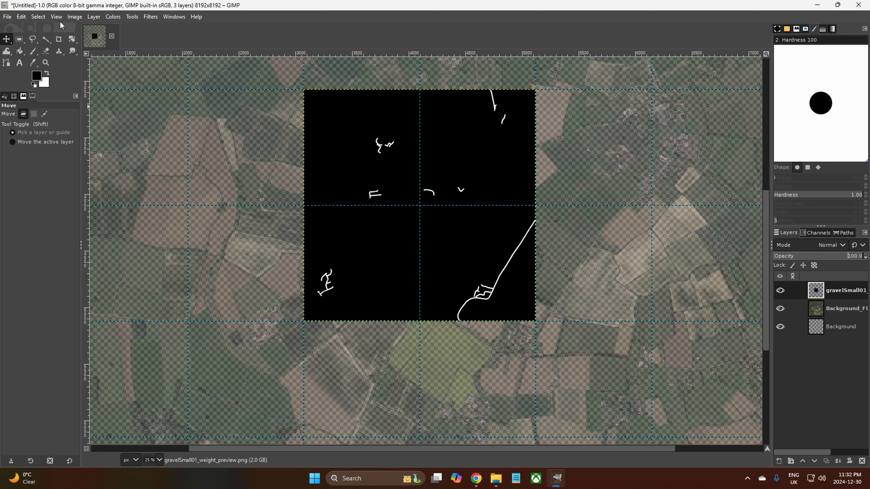
# Recolour the gravelSmall01 layer's white lines green using Color Temperature with original temperature 12000 and intended temperature 1000.
pyautogui.click(113, 17)
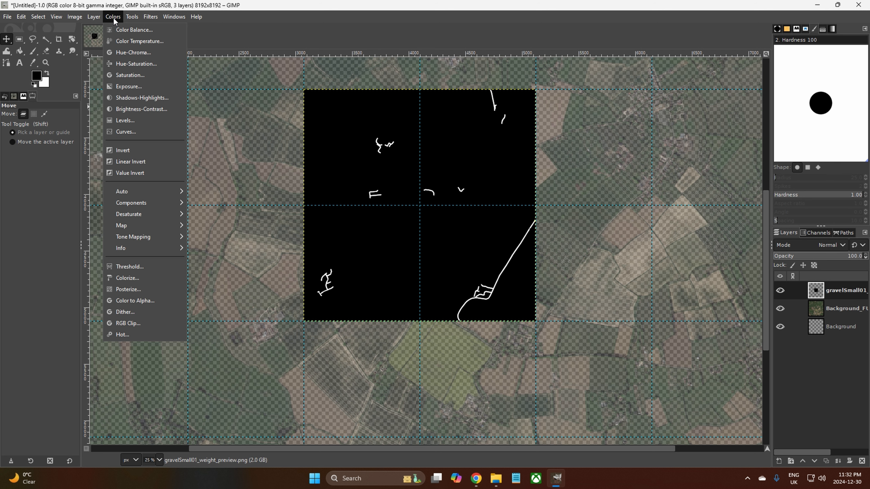
pyautogui.click(129, 41)
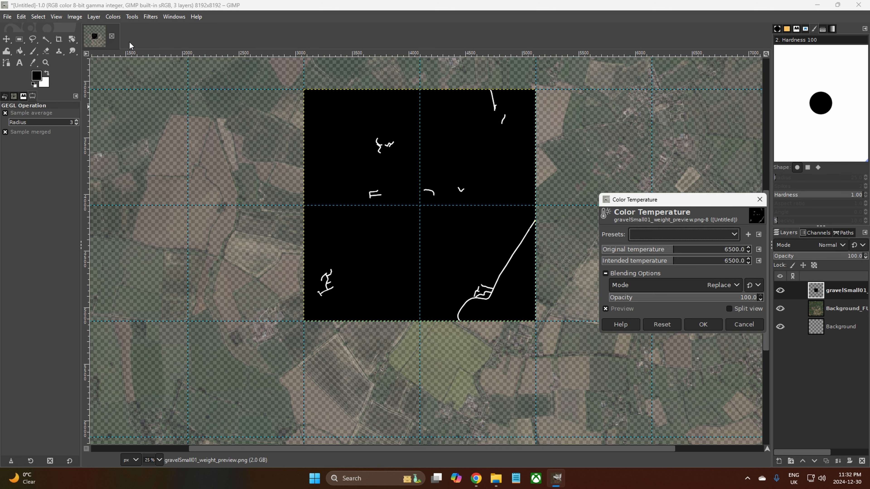
pyautogui.click(673, 253)
pyautogui.moveTo(673, 252); pyautogui.dragTo(739, 267)
pyautogui.moveTo(672, 264); pyautogui.dragTo(589, 266)
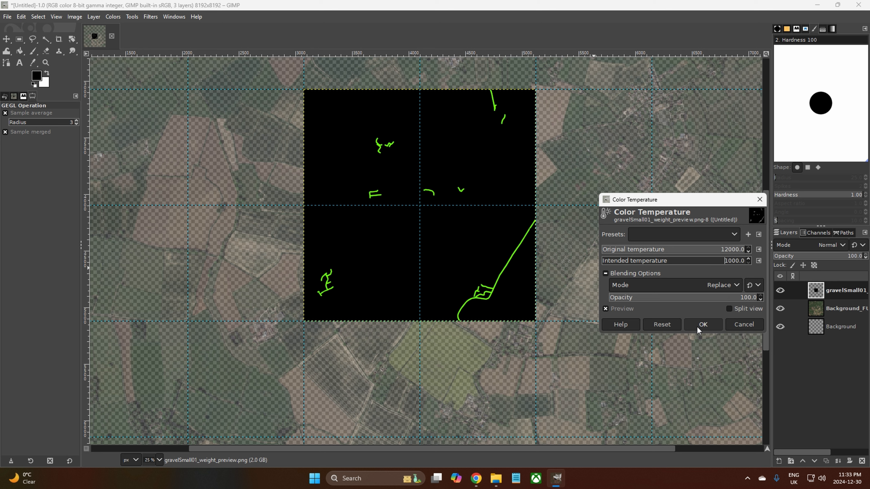
pyautogui.click(702, 325)
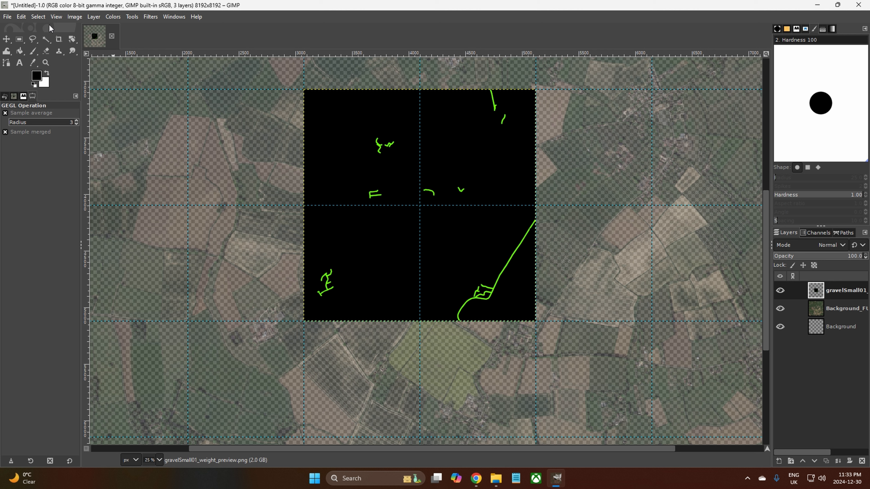
# Add an alpha channel to the gravelSmall01 layer.
pyautogui.click(94, 17)
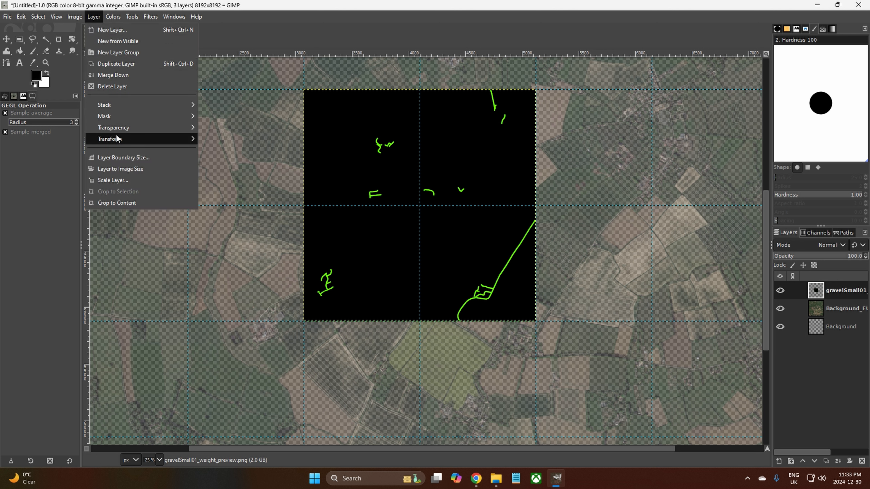
pyautogui.moveTo(124, 130)
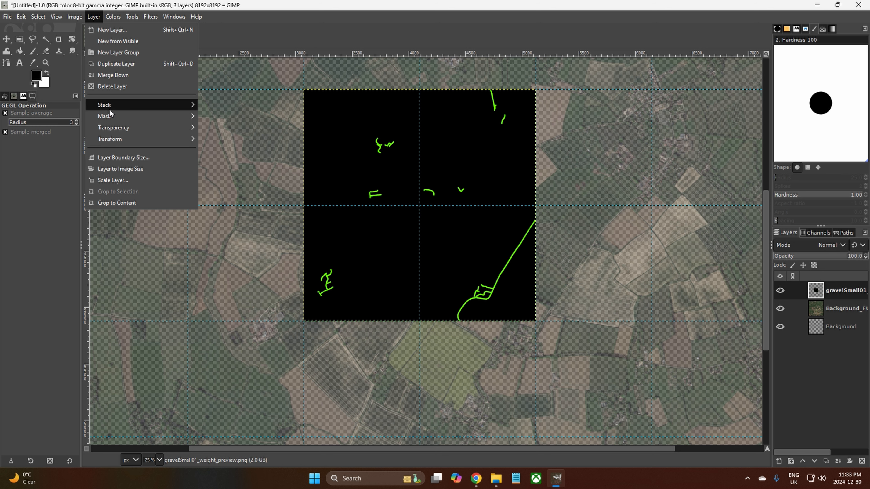
pyautogui.click(240, 127)
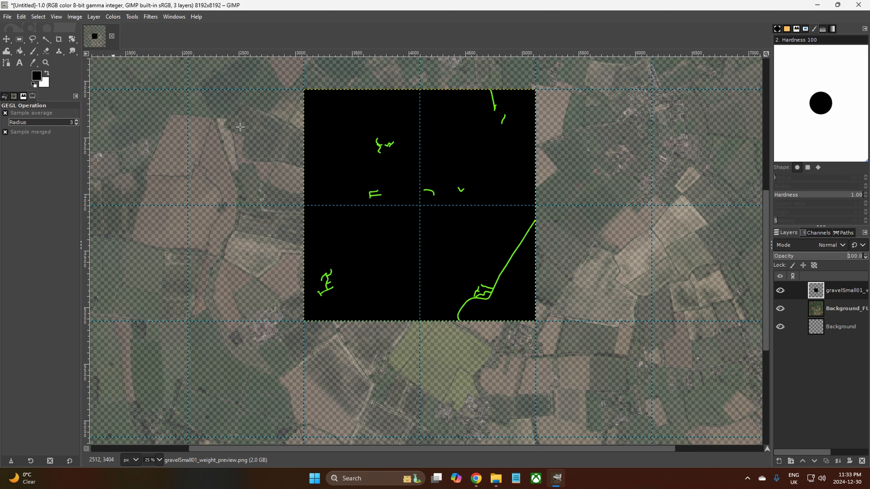
# Delete the gravelSmall01 layer's black background with Fuzzy Select, including the lower-right corner area and the small patch enclosed by the lines.
pyautogui.click(44, 39)
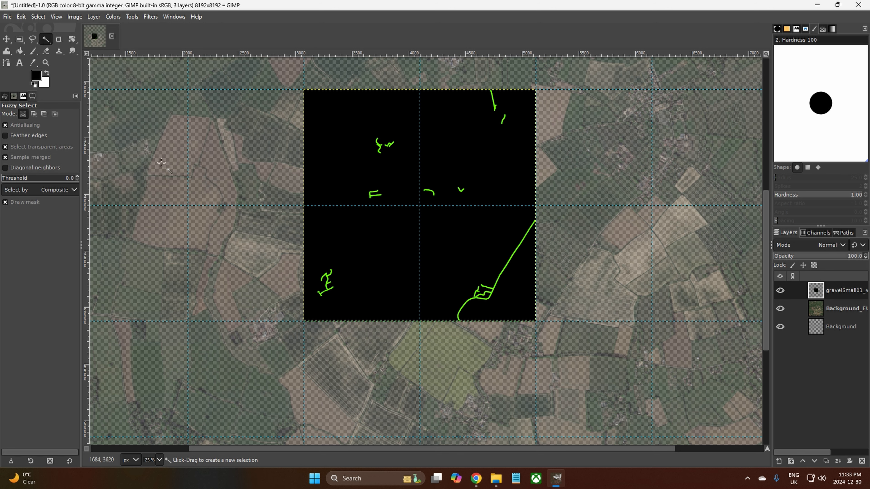
pyautogui.click(407, 248)
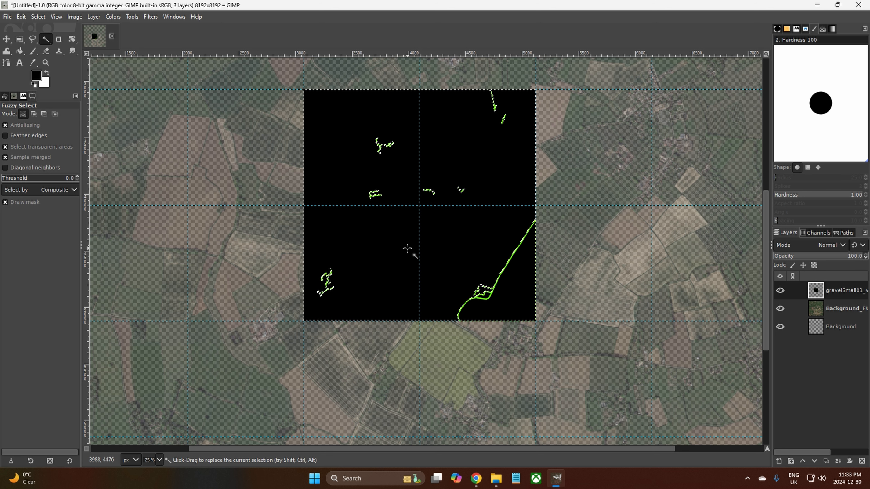
pyautogui.press('Delete')
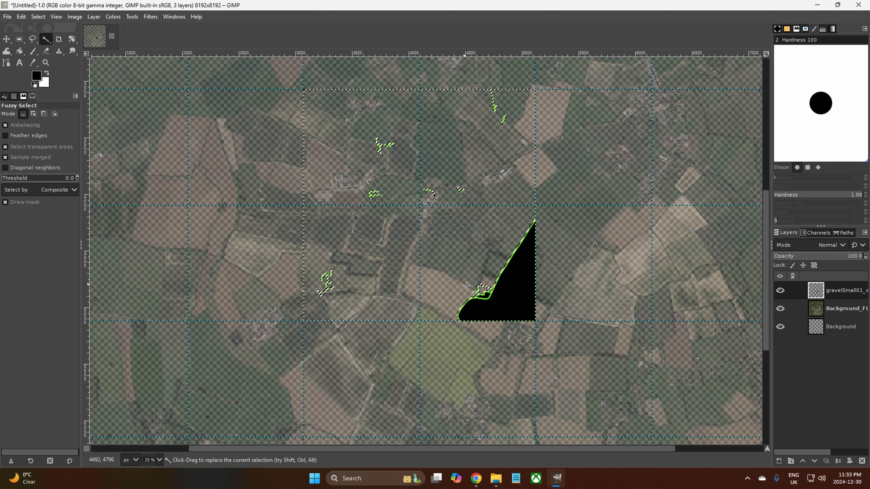
pyautogui.click(528, 308)
pyautogui.press('Delete')
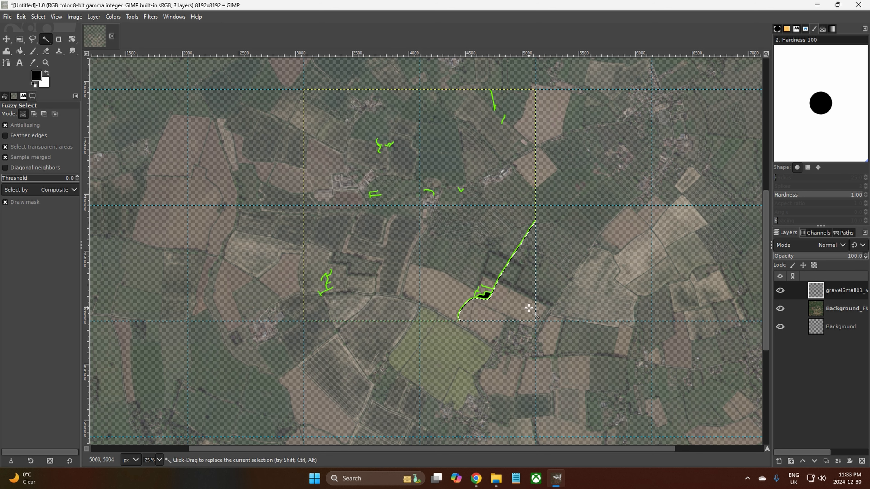
pyautogui.click(486, 296)
pyautogui.click(486, 295)
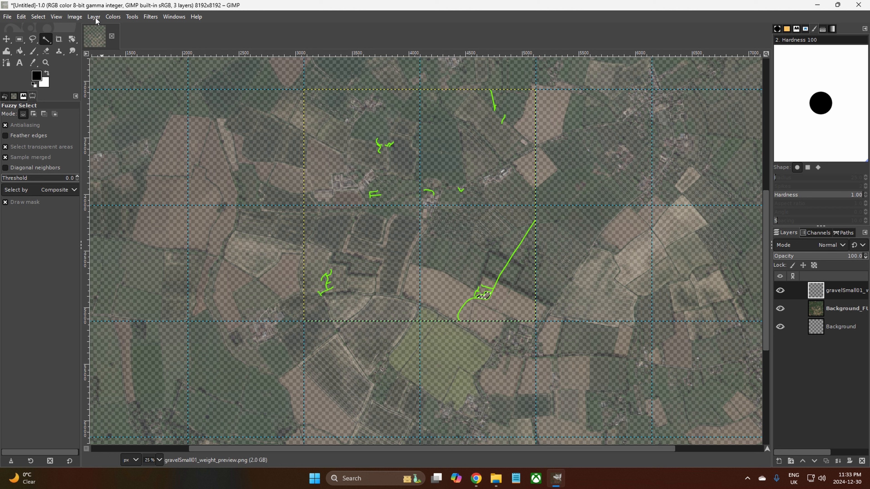
# Import mudLight01_weight_preview from the FS25_Burrow map data folder into the image as a new layer.
pyautogui.keyDown('ctrl'); pyautogui.scroll(-2, 305, 171); pyautogui.keyUp('ctrl')
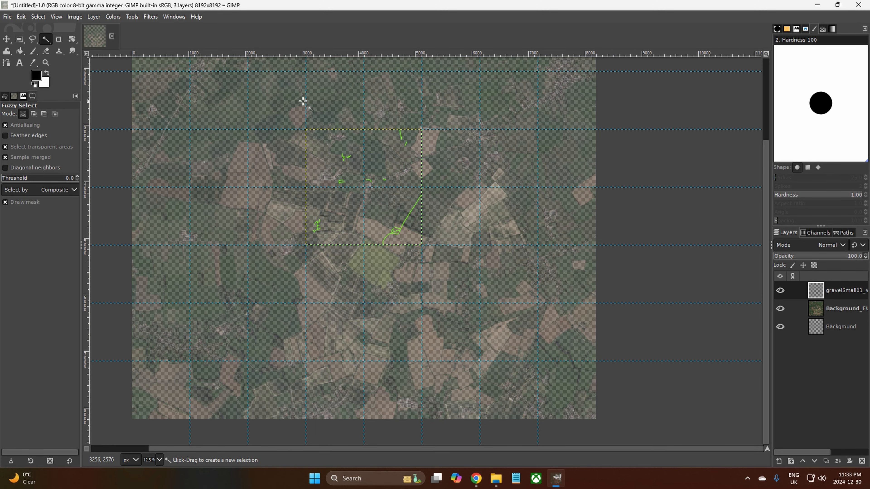
pyautogui.click(6, 39)
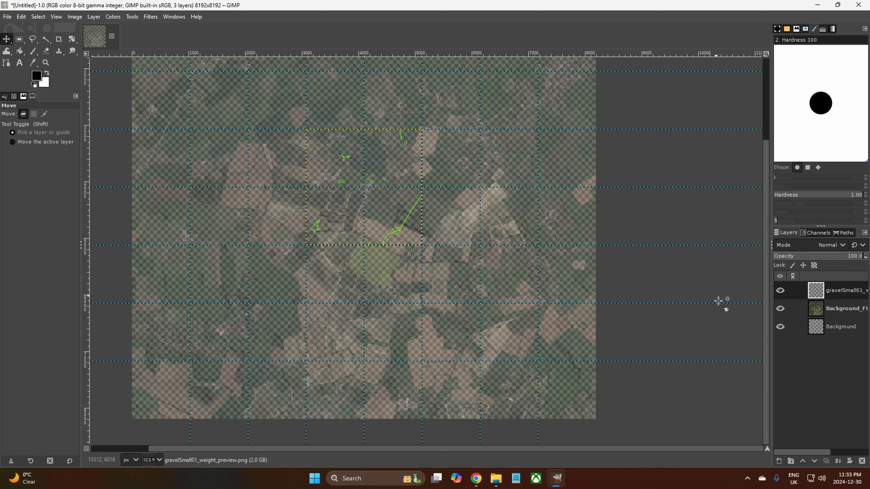
pyautogui.click(499, 486)
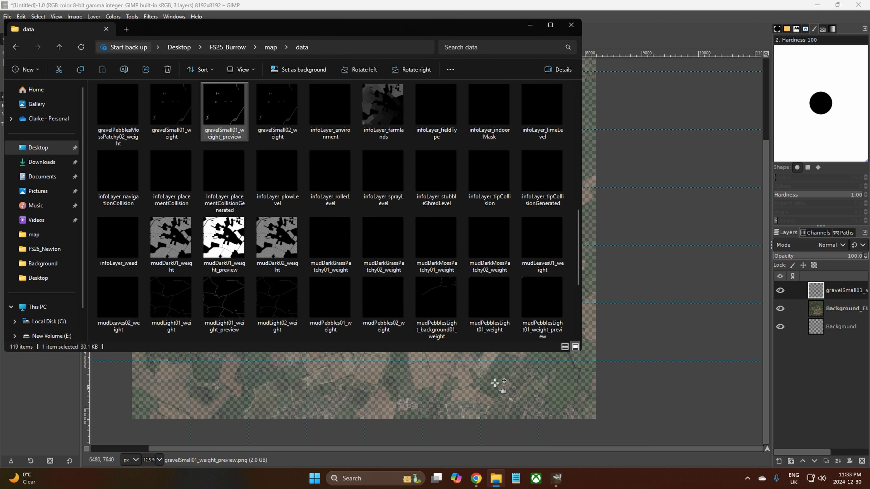
pyautogui.scroll(-3, 317, 220)
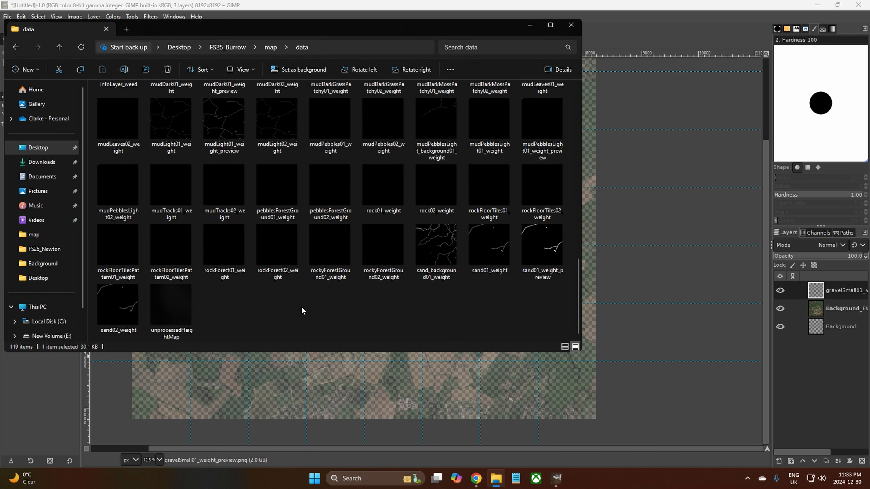
pyautogui.scroll(3, 300, 307)
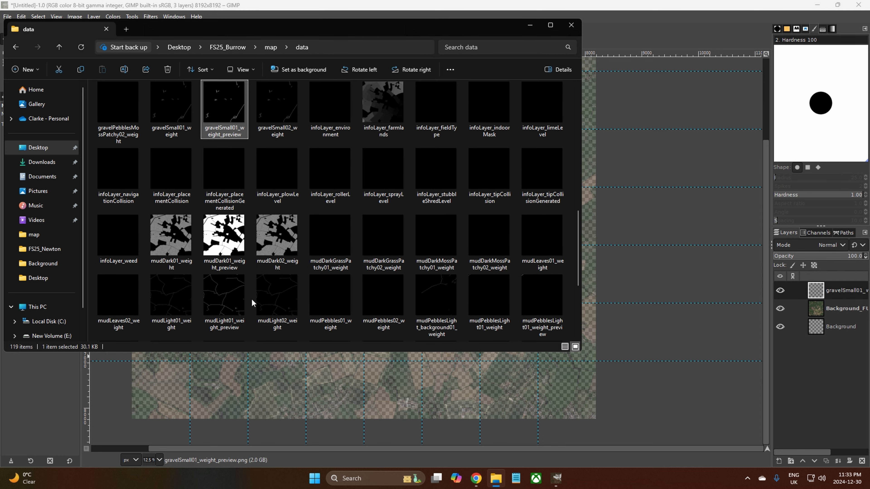
pyautogui.click(229, 302)
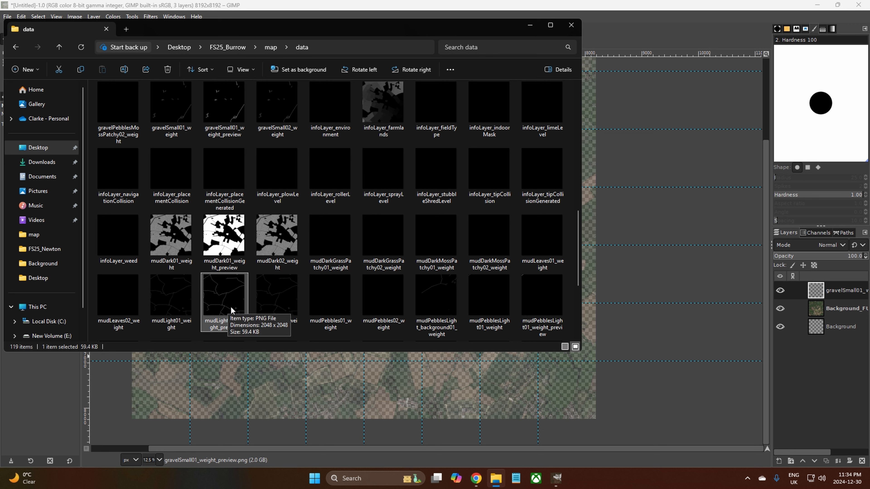
pyautogui.moveTo(229, 294); pyautogui.dragTo(370, 378)
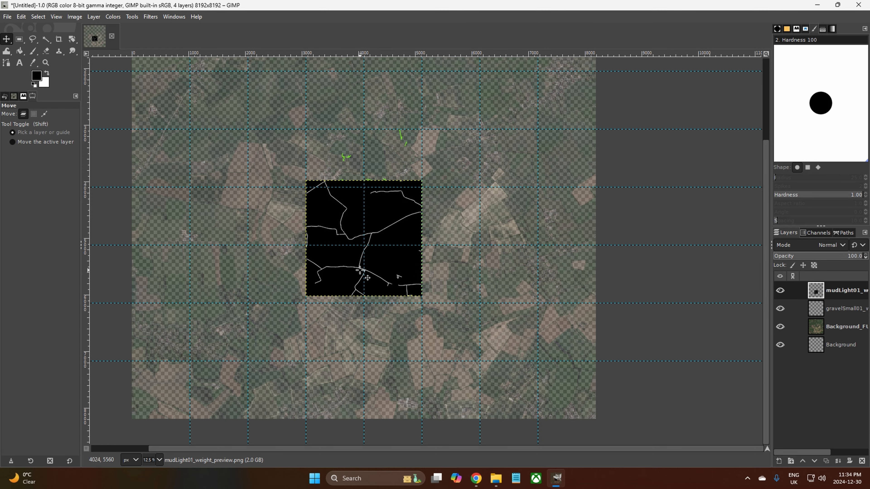
# Move the mudLight01 layer up to align it with the guides of the central square, directly over the gravel layer.
pyautogui.keyDown('ctrl'); pyautogui.scroll(2, 374, 260); pyautogui.keyUp('ctrl')
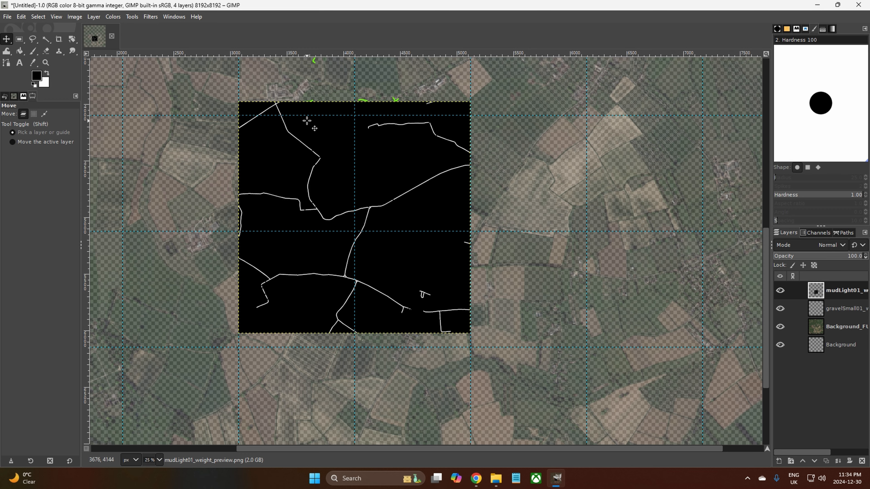
pyautogui.scroll(3, 304, 121)
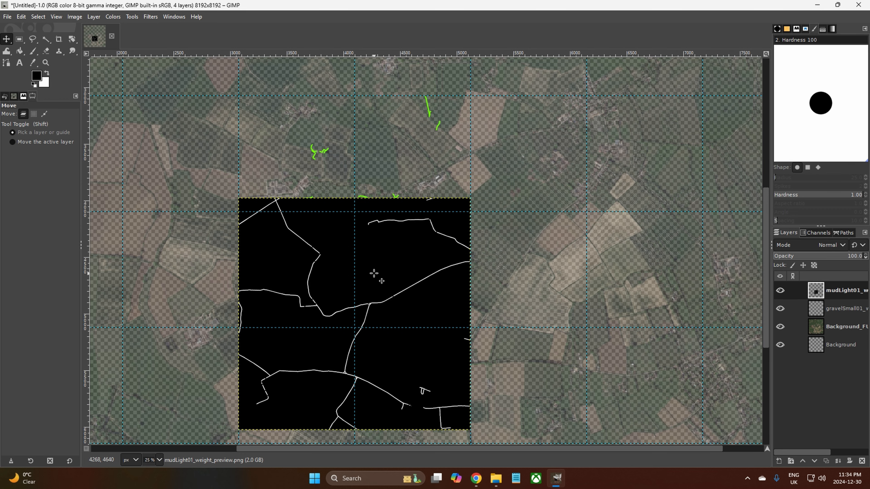
pyautogui.moveTo(378, 271); pyautogui.dragTo(377, 173)
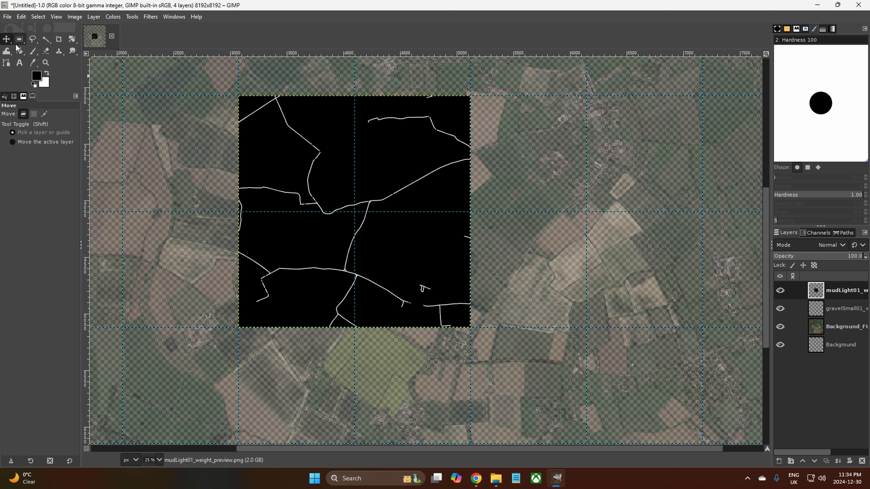
# Recolour the mudLight01 layer's white lines orange using Color Temperature with an original temperature of 1798.1.
pyautogui.click(113, 18)
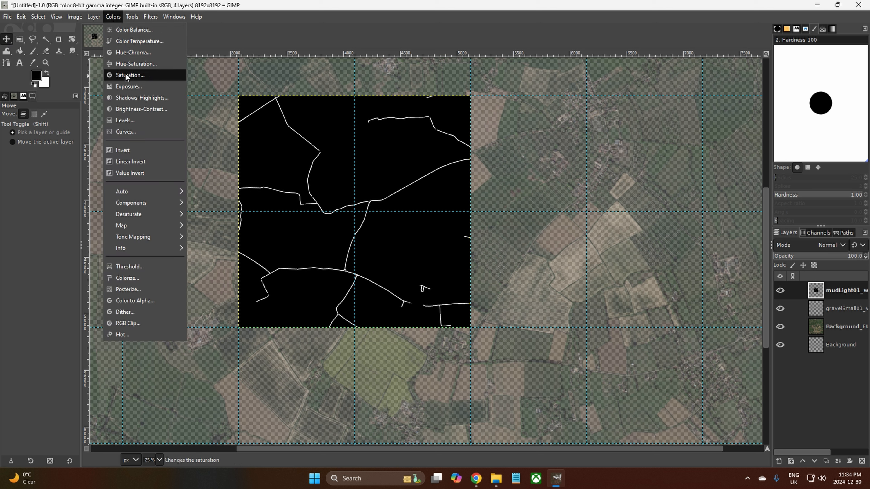
pyautogui.click(133, 42)
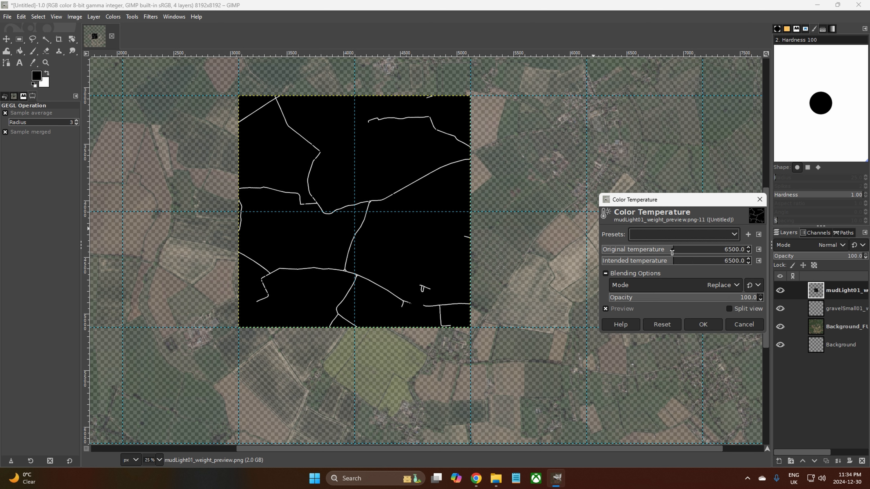
pyautogui.moveTo(672, 252); pyautogui.dragTo(611, 251)
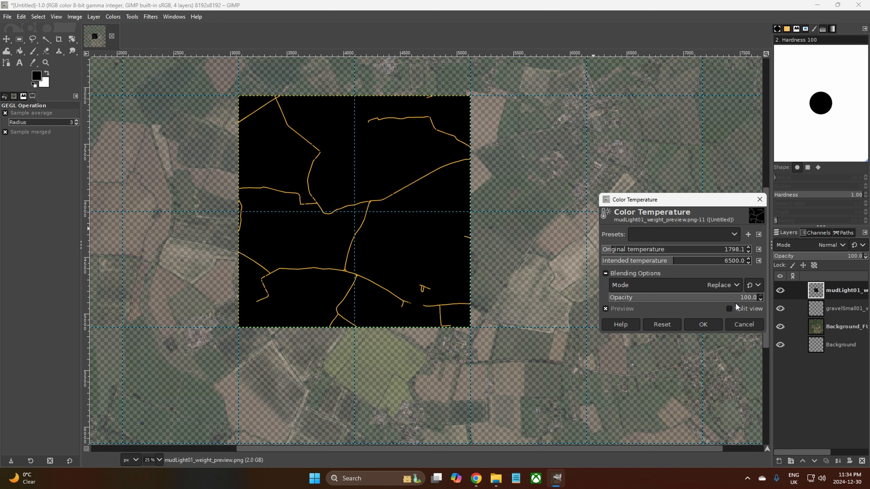
pyautogui.click(704, 325)
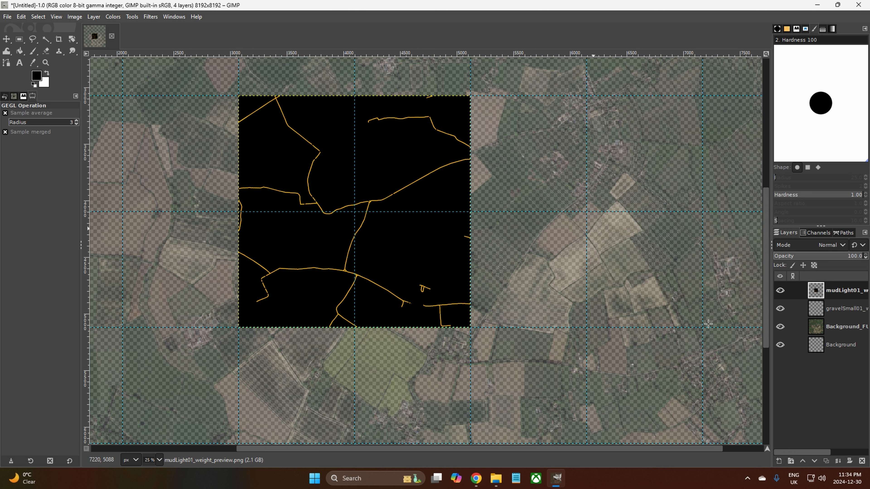
# Try to delete the mudLight01 layer's main black area with Fuzzy Select, and undo the deletion.
pyautogui.click(46, 39)
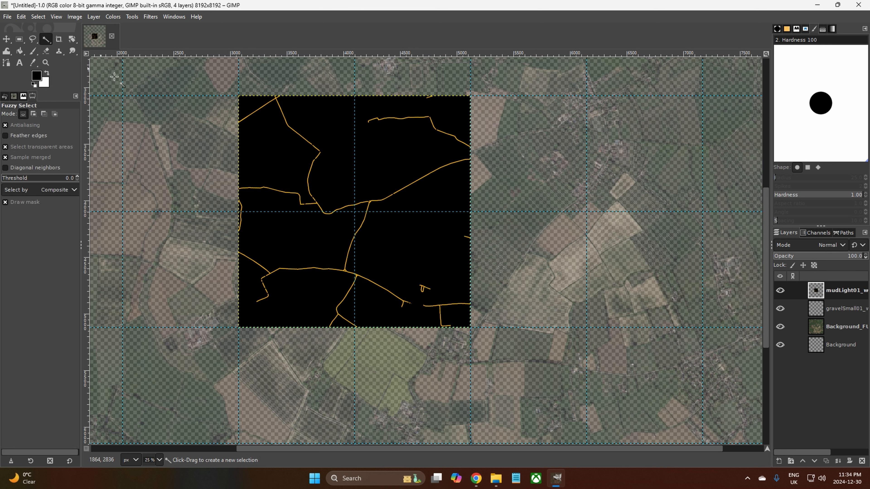
pyautogui.click(299, 175)
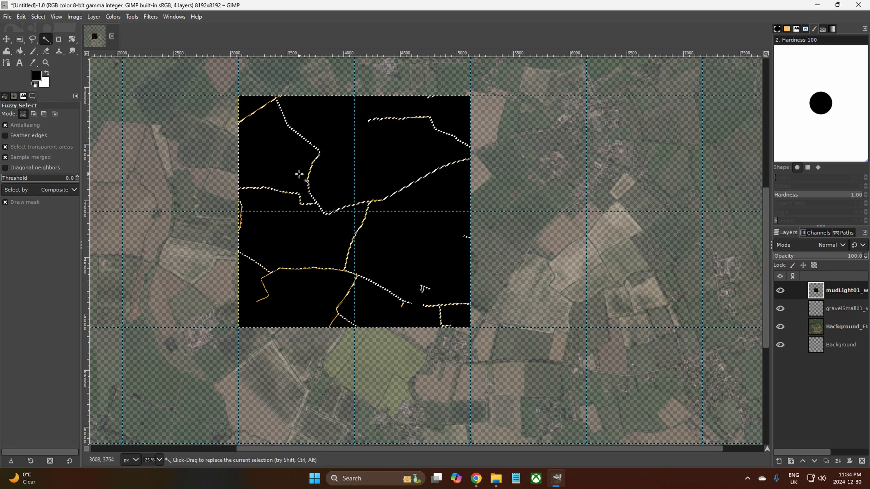
pyautogui.press('Delete')
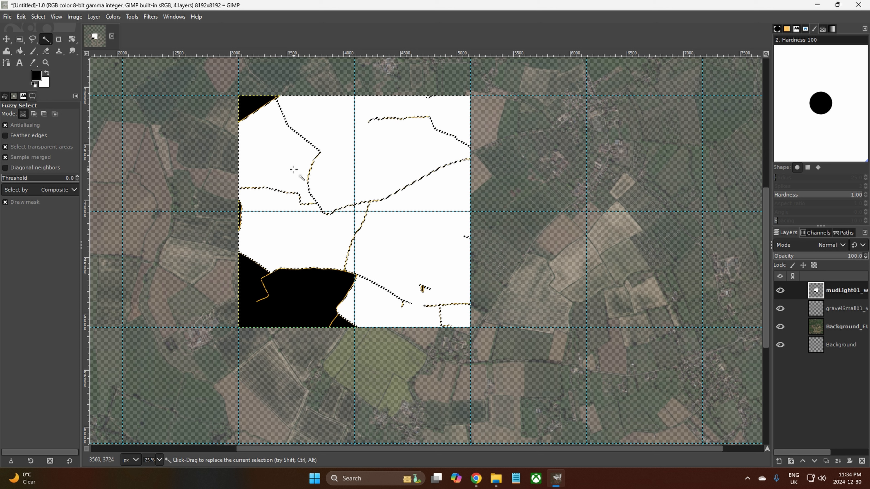
pyautogui.press('ctrl')
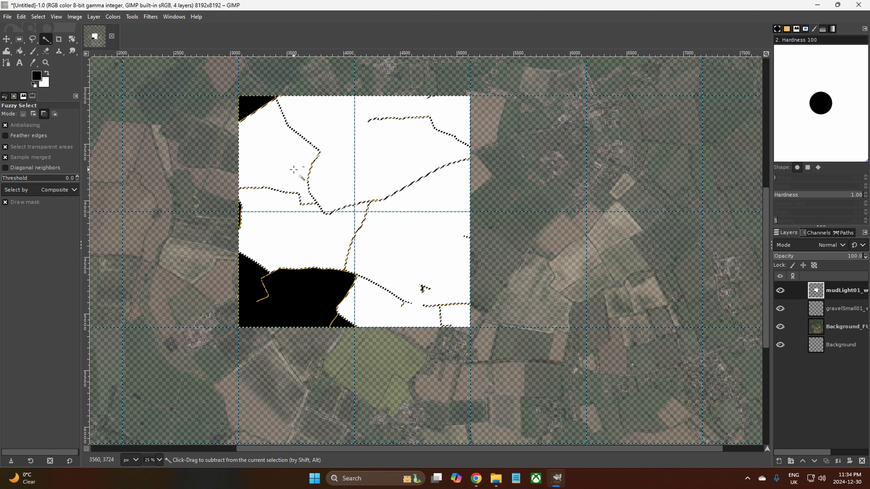
pyautogui.hotkey('ctrl', 'z')
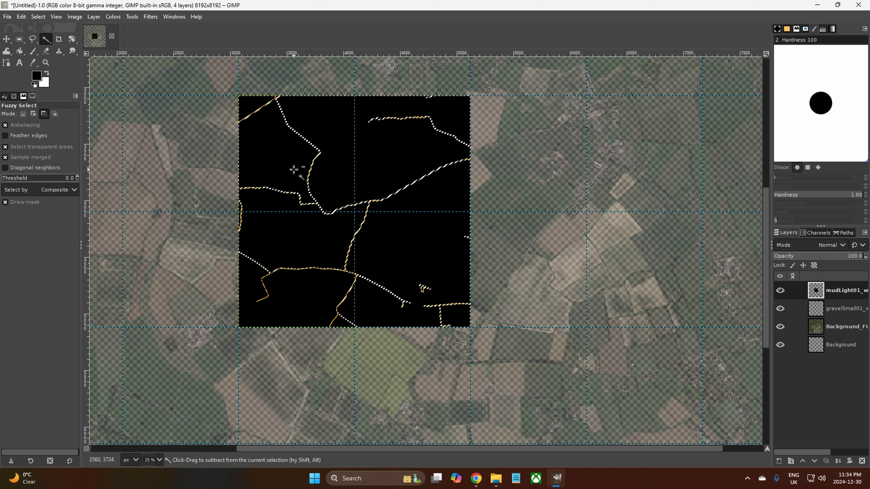
# Add an alpha channel to the mudLight01 layer.
pyautogui.click(98, 19)
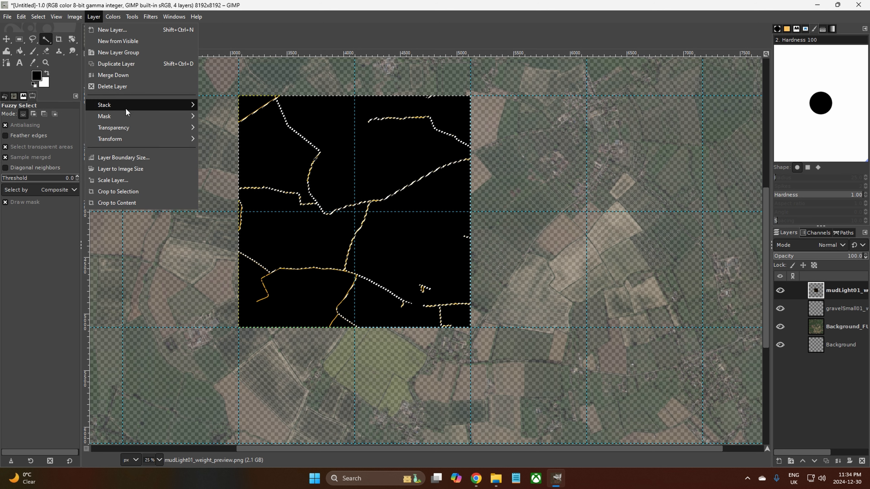
pyautogui.moveTo(180, 132)
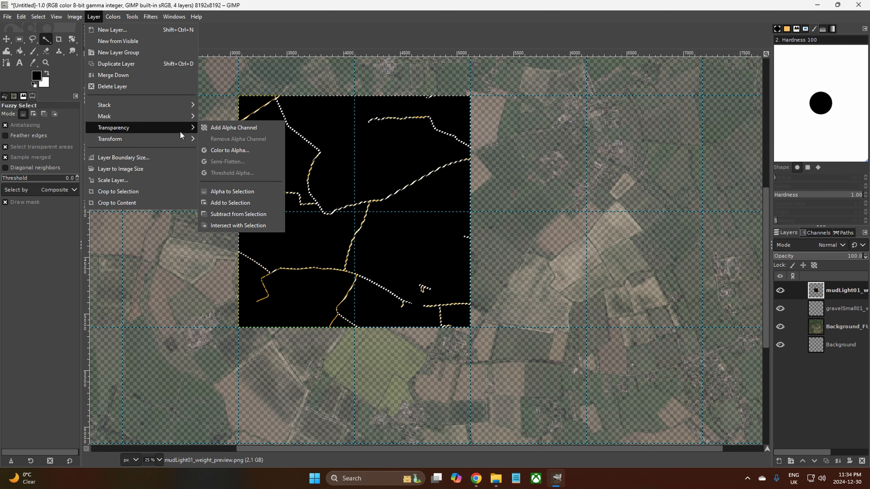
pyautogui.click(223, 127)
# Delete all black areas enclosed by the orange lines on the mudLight01 layer using Fuzzy Select, leaving only the lines.
pyautogui.click(340, 179)
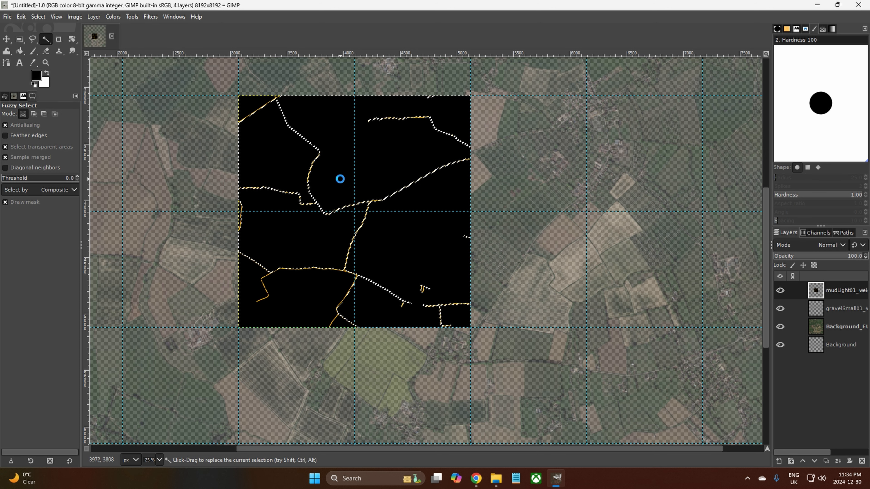
pyautogui.press('Delete')
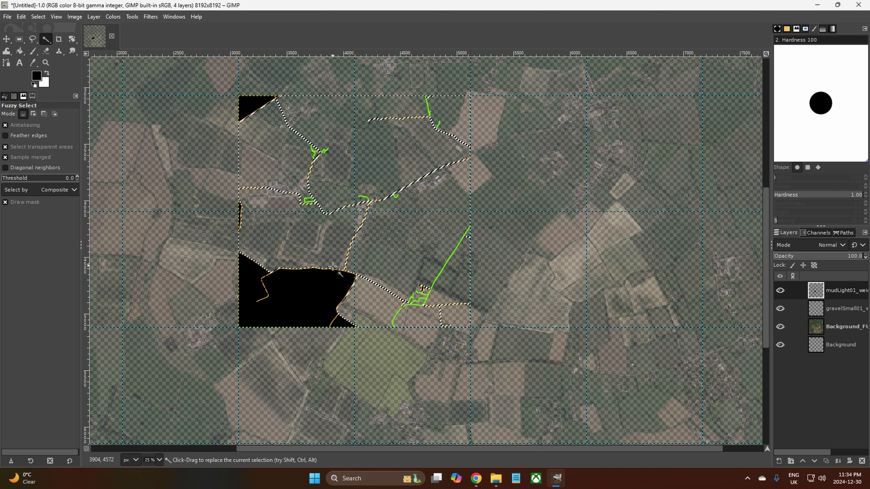
pyautogui.moveTo(317, 283); pyautogui.dragTo(317, 283)
pyautogui.press('Delete')
pyautogui.click(340, 312)
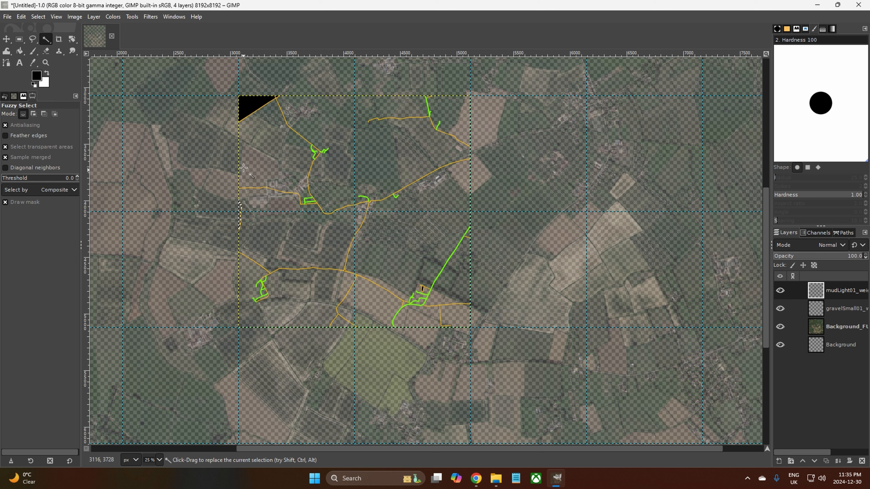
pyautogui.click(251, 110)
pyautogui.press('Delete')
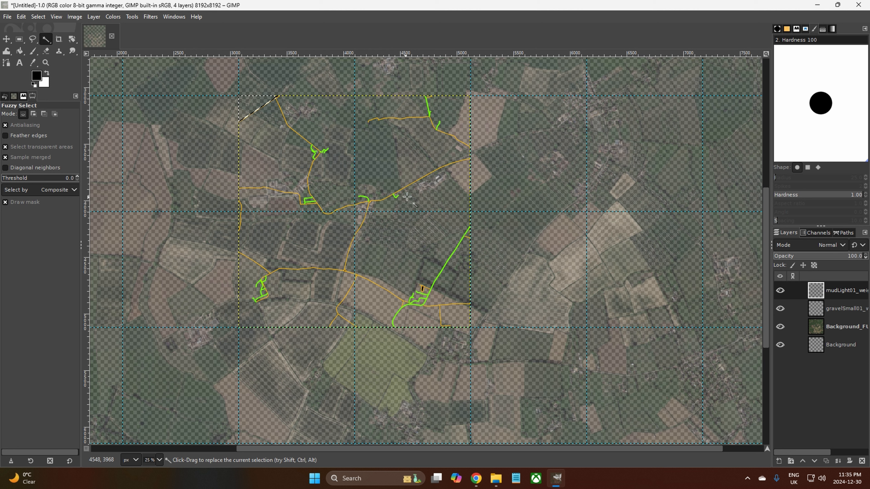
pyautogui.click(423, 288)
# Set the Background_FULL layer's opacity to 94.4.
pyautogui.keyDown('ctrl'); pyautogui.scroll(-2, 249, 135); pyautogui.keyUp('ctrl')
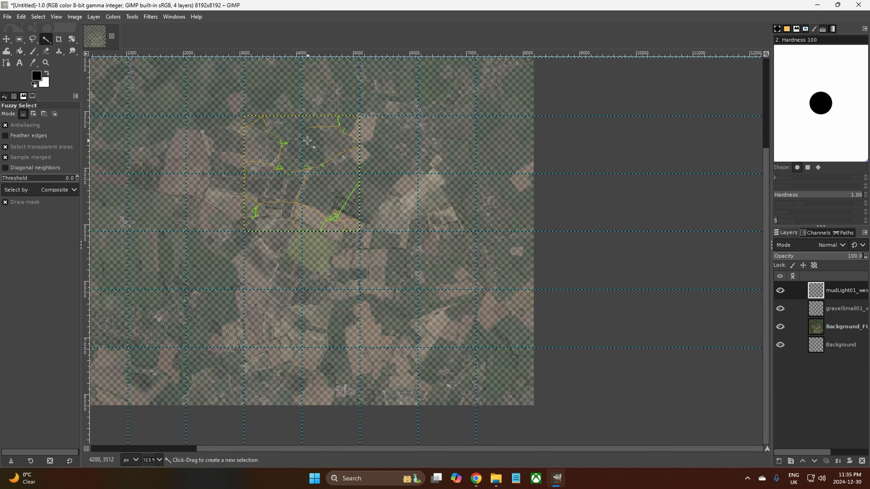
pyautogui.click(6, 39)
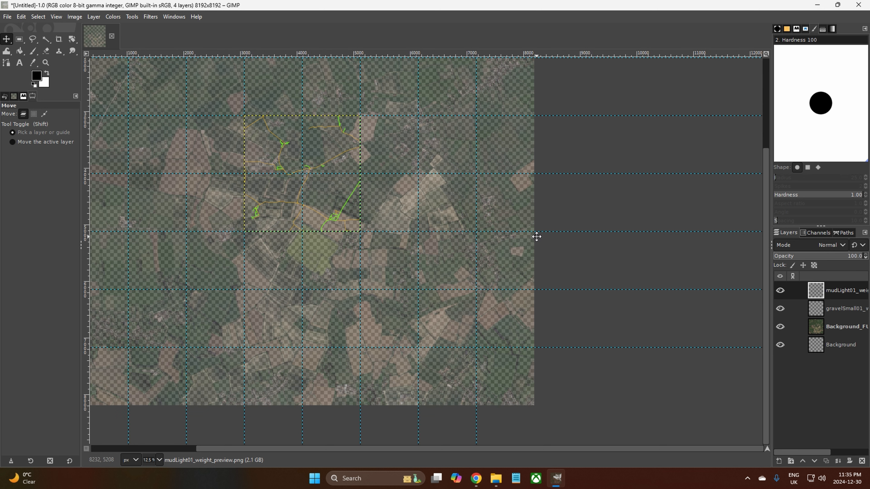
pyautogui.moveTo(536, 235); pyautogui.dragTo(641, 312, button='middle')
pyautogui.scroll(-1, 608, 274)
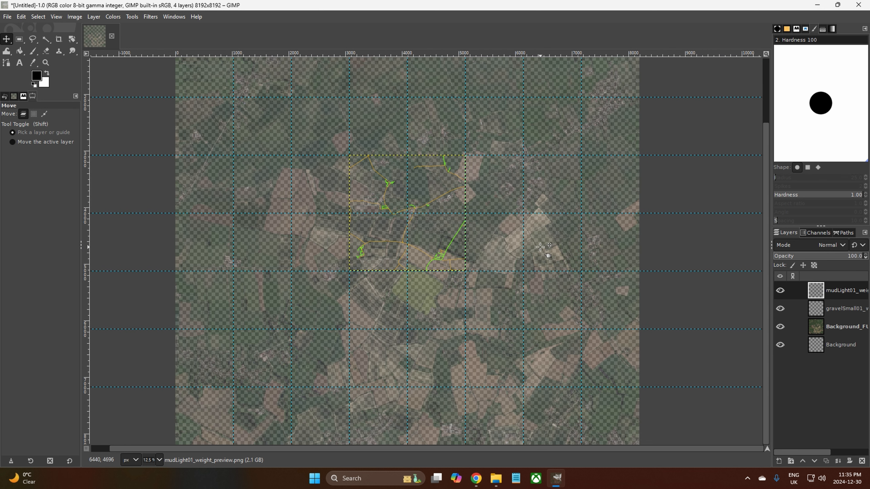
pyautogui.keyDown('ctrl'); pyautogui.scroll(-1, 495, 233); pyautogui.keyUp('ctrl')
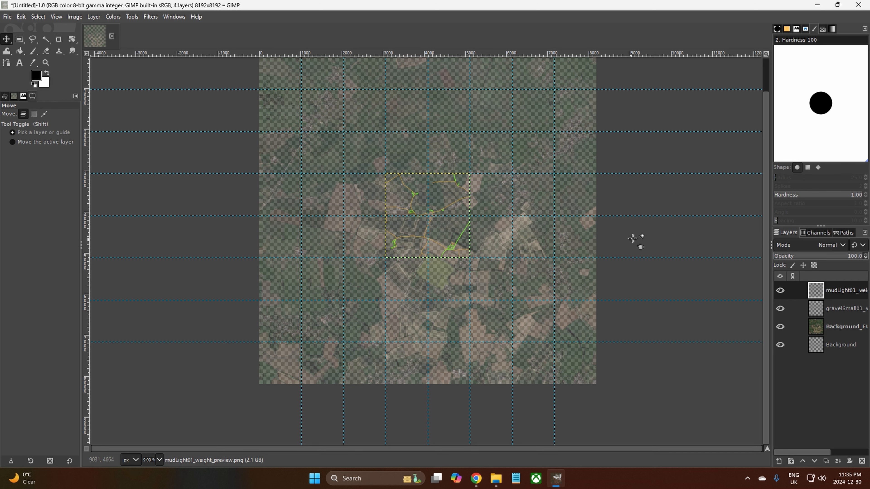
pyautogui.scroll(1, 636, 249)
pyautogui.moveTo(636, 249); pyautogui.dragTo(633, 266, button='middle')
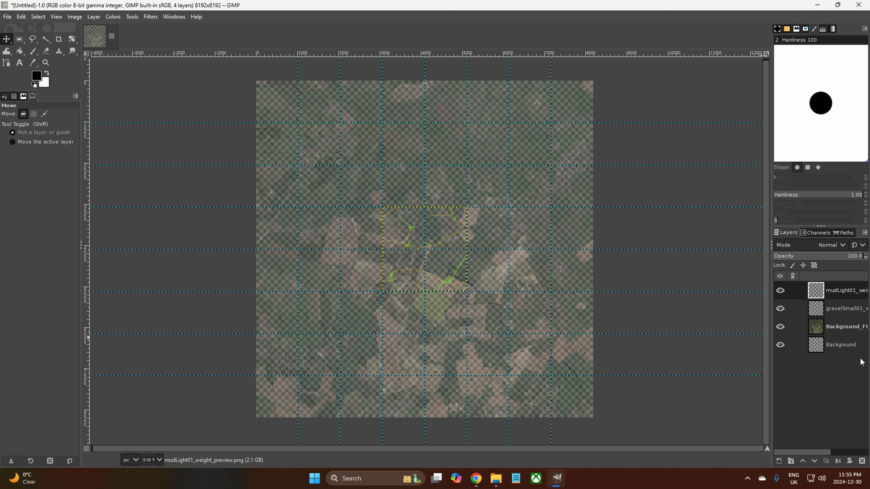
pyautogui.click(843, 326)
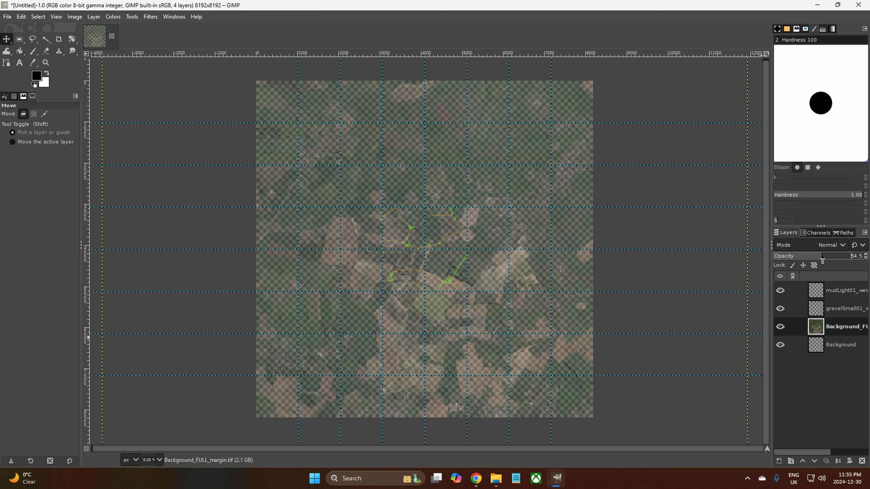
pyautogui.moveTo(836, 257); pyautogui.dragTo(856, 254)
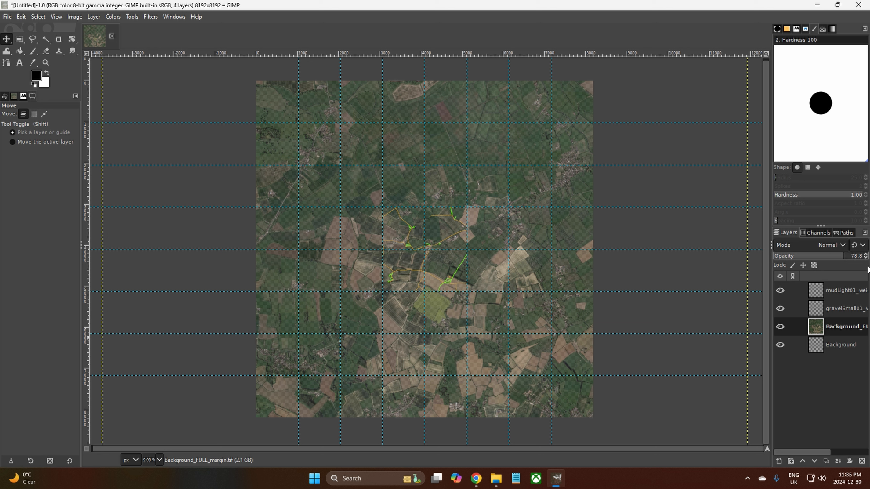
pyautogui.moveTo(851, 259); pyautogui.dragTo(857, 259)
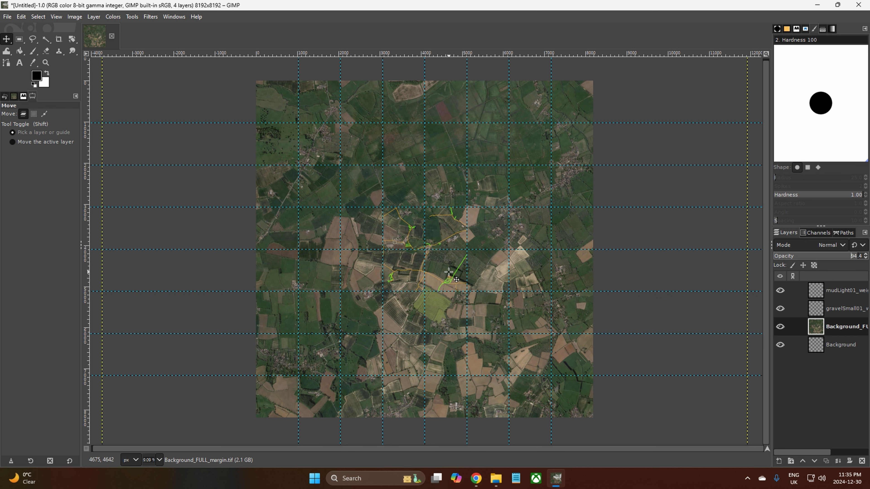
# Move the Background_FULL layer to the top of the layer stack and set its opacity to 67.2.
pyautogui.keyDown('ctrl'); pyautogui.scroll(2, 445, 271); pyautogui.keyUp('ctrl')
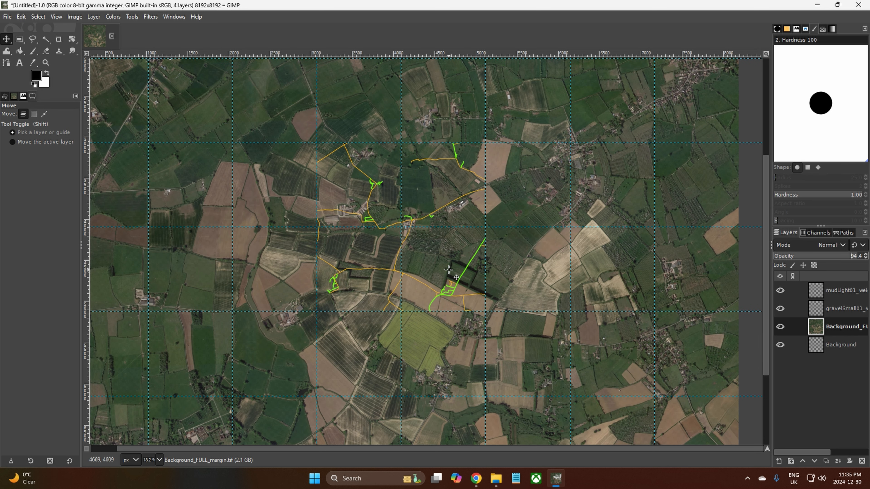
pyautogui.keyDown('ctrl'); pyautogui.scroll(1, 448, 270); pyautogui.keyUp('ctrl')
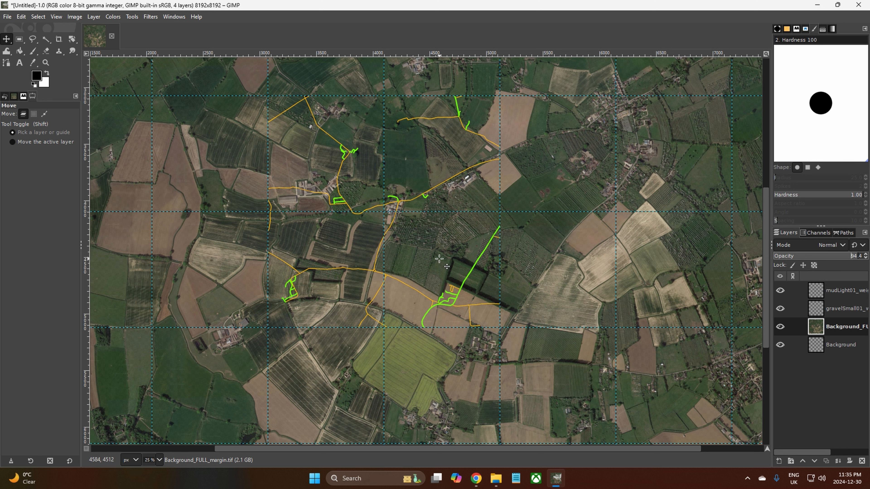
pyautogui.keyDown('ctrl'); pyautogui.scroll(-1, 446, 266); pyautogui.keyUp('ctrl')
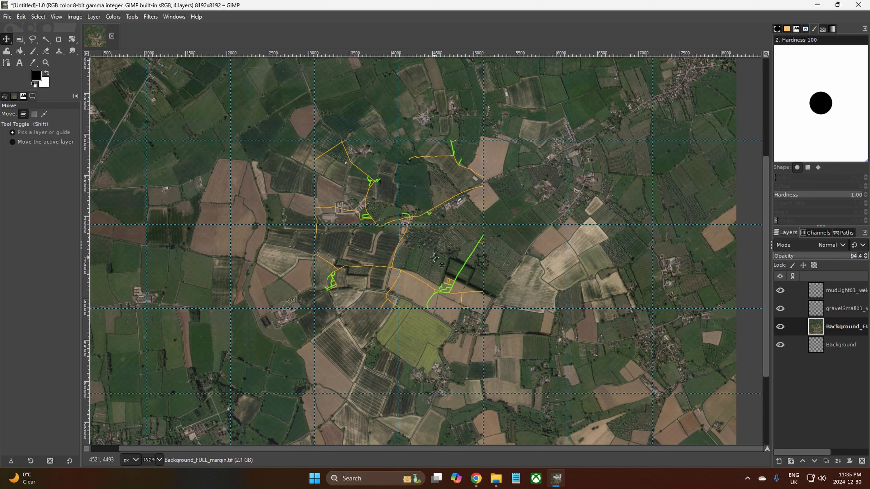
pyautogui.keyDown('ctrl'); pyautogui.scroll(1, 433, 257); pyautogui.keyUp('ctrl')
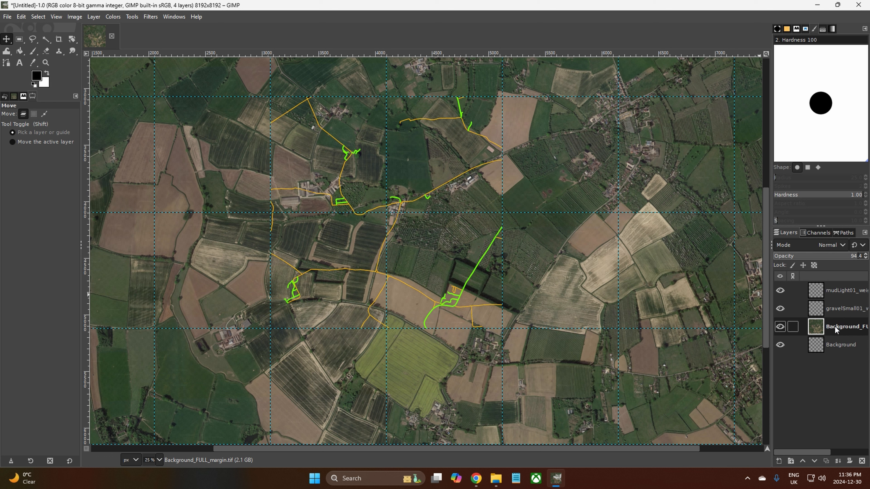
pyautogui.moveTo(833, 325); pyautogui.dragTo(833, 286)
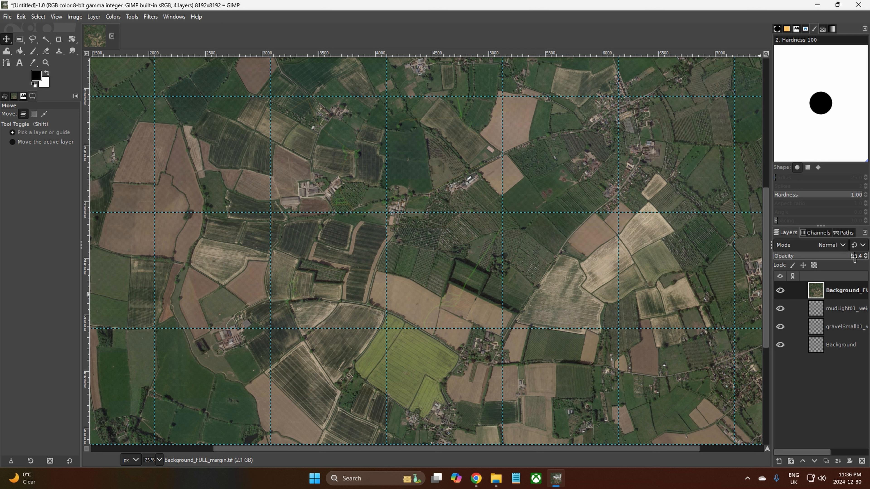
pyautogui.moveTo(856, 257); pyautogui.dragTo(844, 262)
pyautogui.moveTo(841, 264); pyautogui.dragTo(833, 267)
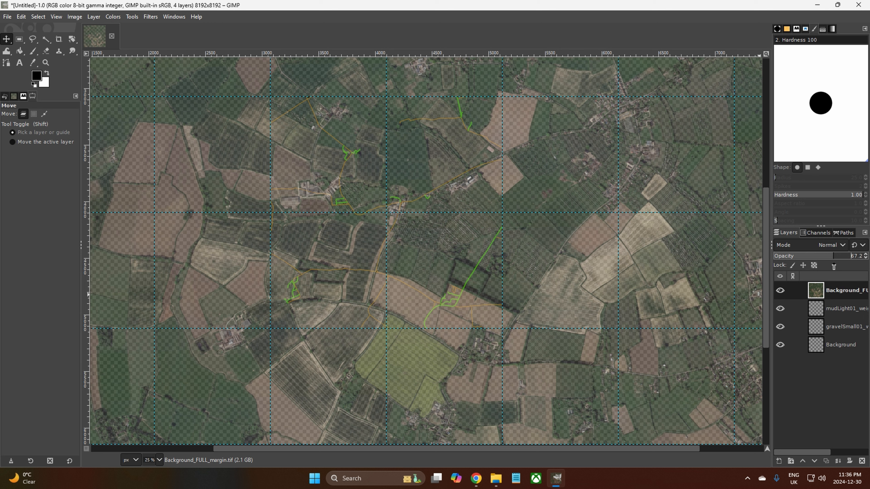
# Fill the bottom Background layer with solid black using Bucket Fill.
pyautogui.click(835, 344)
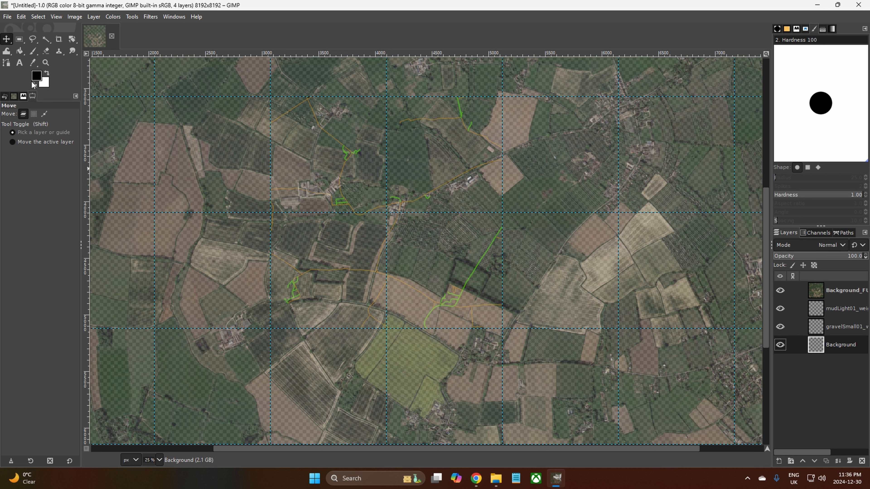
pyautogui.click(36, 75)
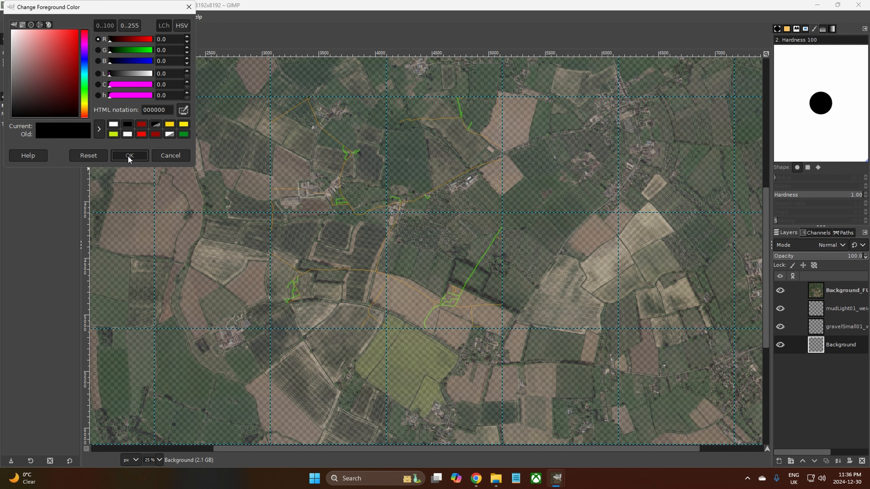
pyautogui.click(128, 155)
pyautogui.click(20, 50)
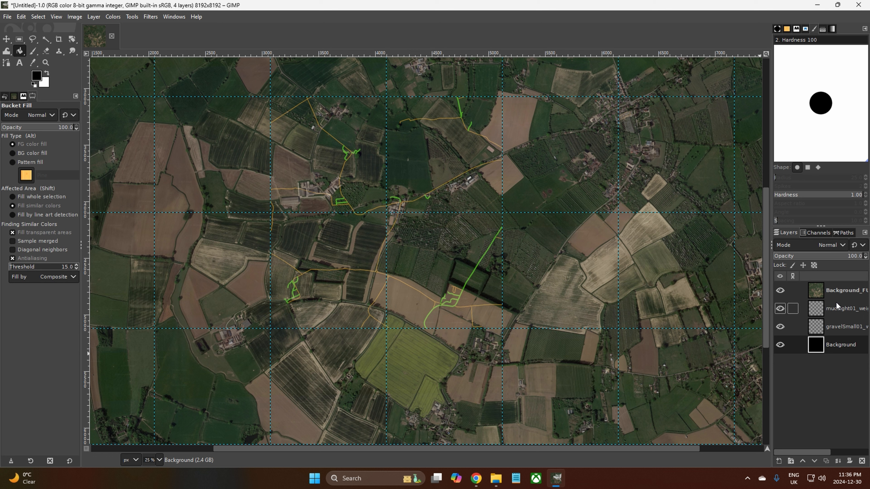
# Select the Background_FULL layer and activate the Rotate tool.
pyautogui.click(839, 291)
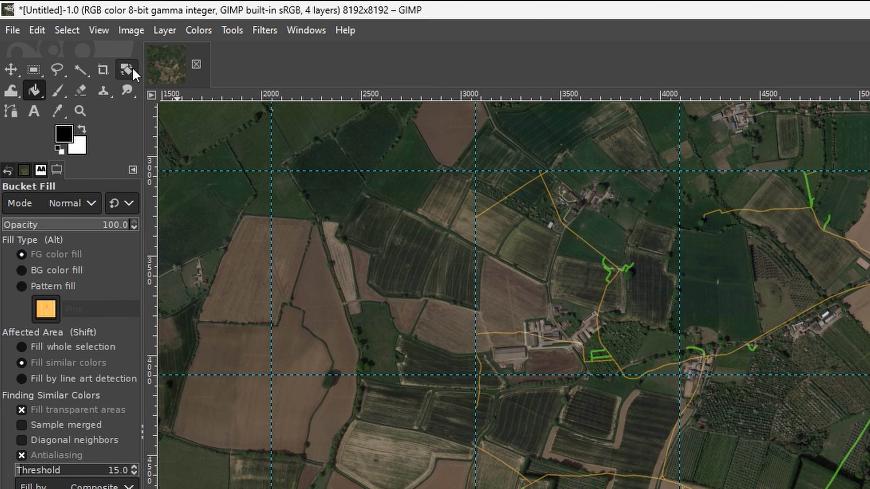
pyautogui.click(72, 40)
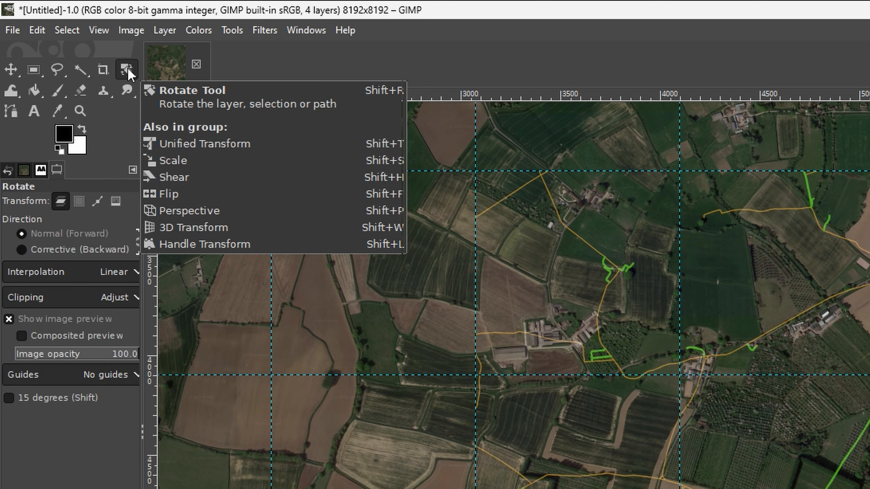
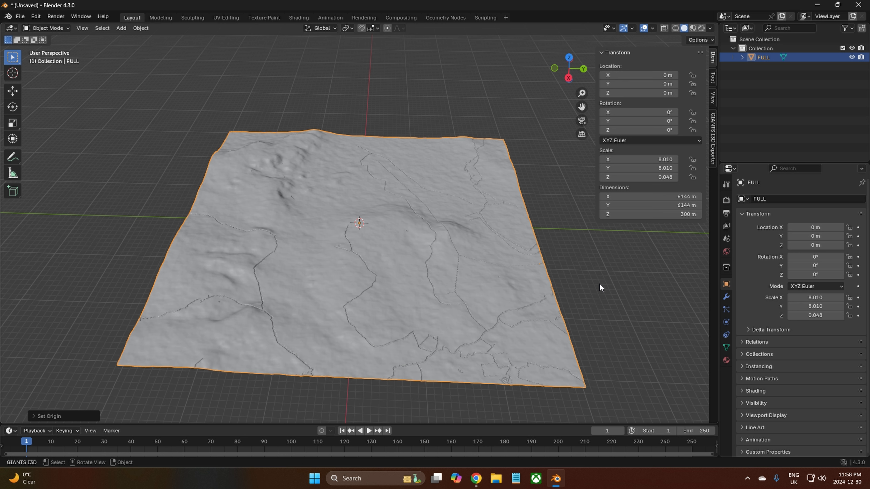
# Switch to Blender and add a Decimate modifier to the FULL terrain mesh.
pyautogui.press('shift')
pyautogui.press('shift+KP_7')
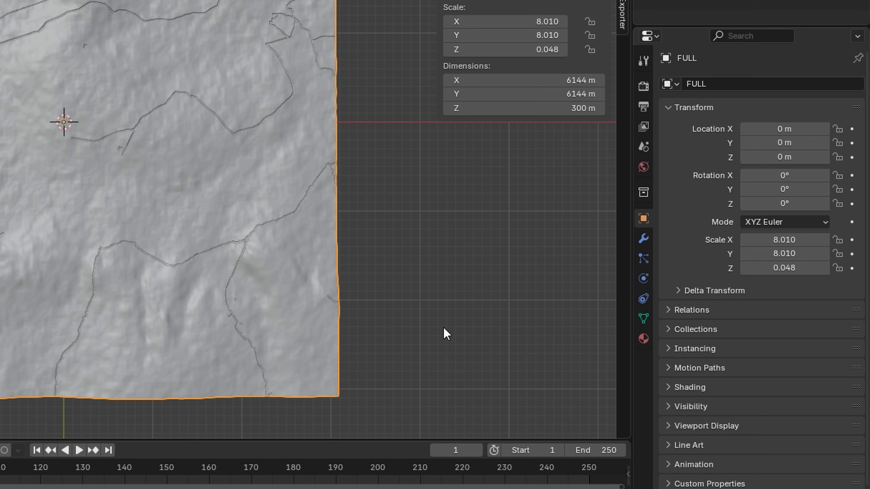
pyautogui.click(708, 85)
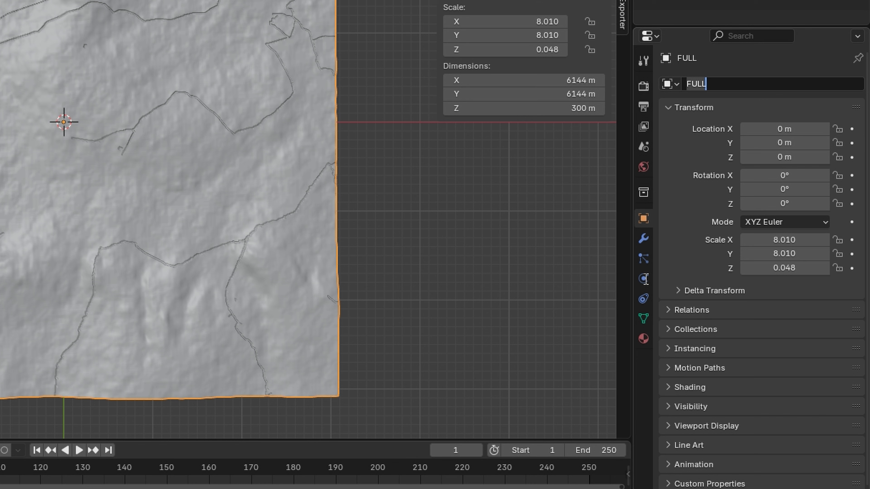
pyautogui.click(641, 241)
pyautogui.click(643, 239)
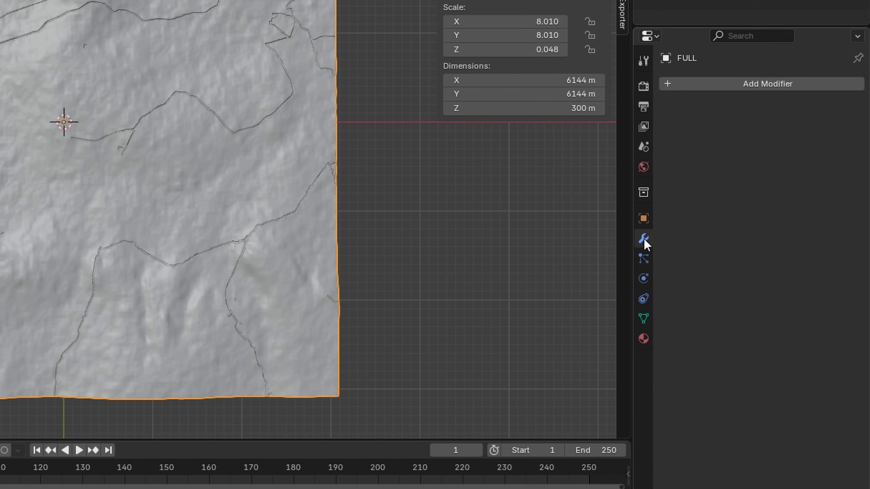
pyautogui.click(750, 85)
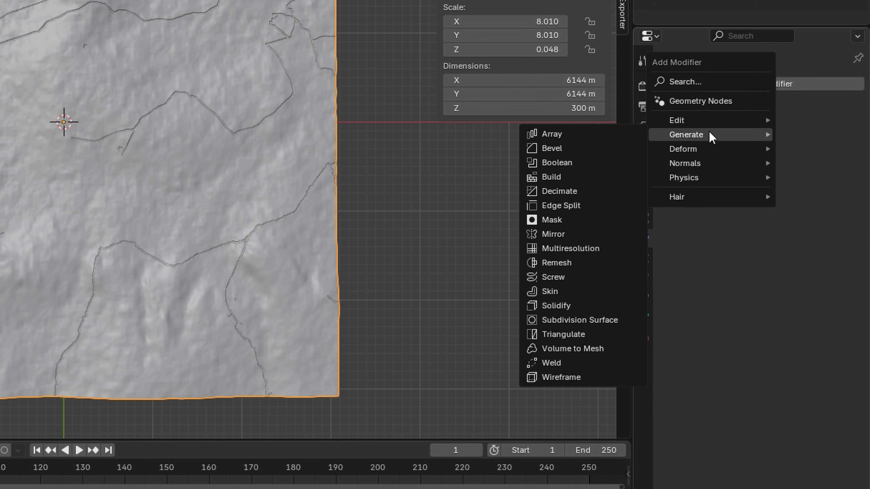
pyautogui.click(701, 84)
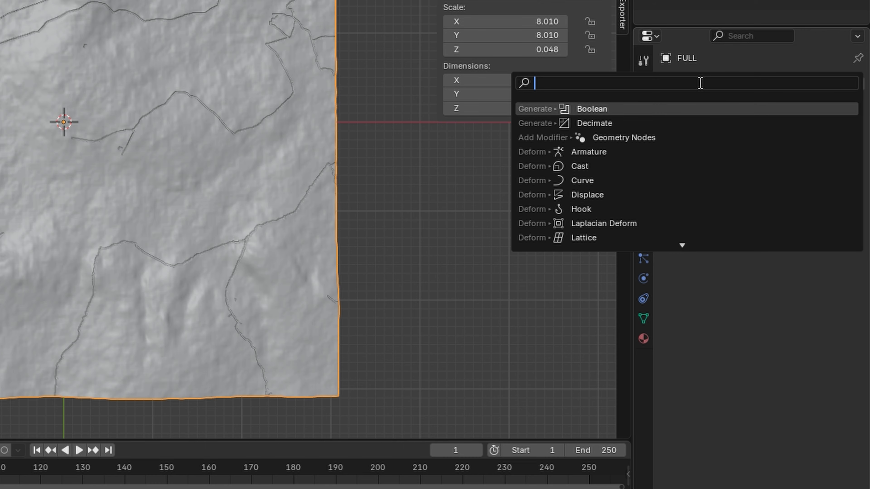
pyautogui.click(596, 124)
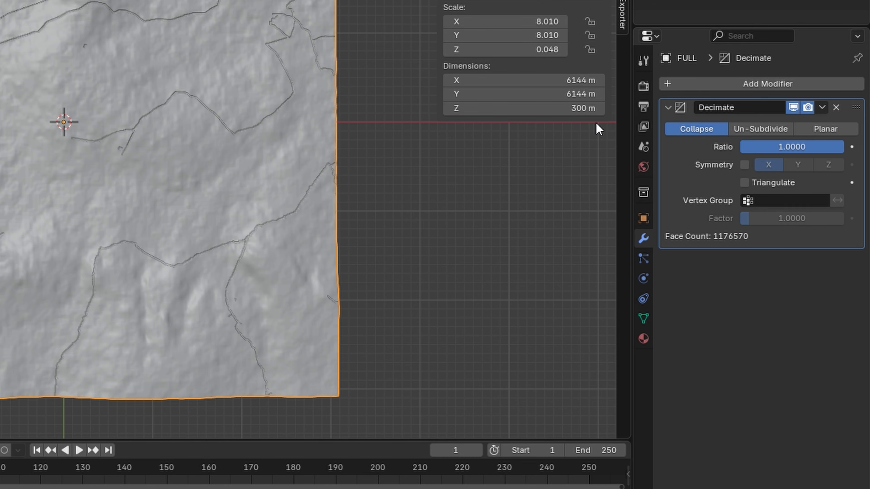
# Set the Decimate modifier's collapse ratio to 0.3.
pyautogui.doubleClick(814, 147)
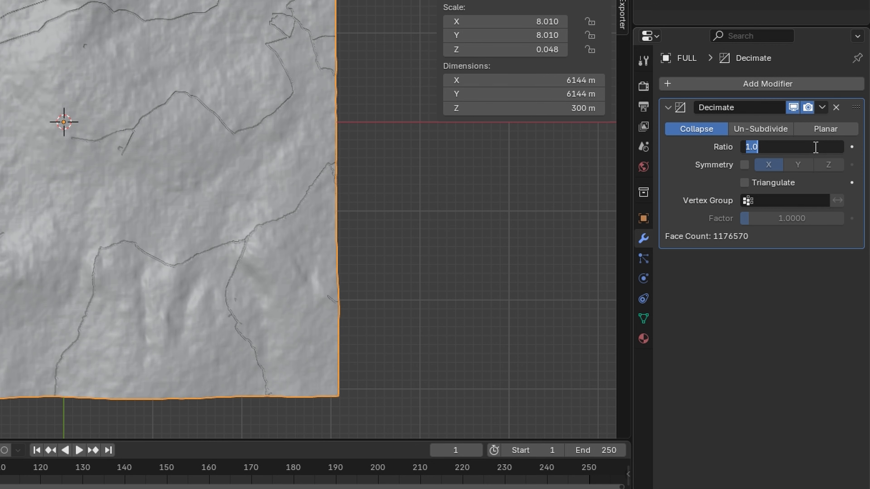
pyautogui.write('0.3')
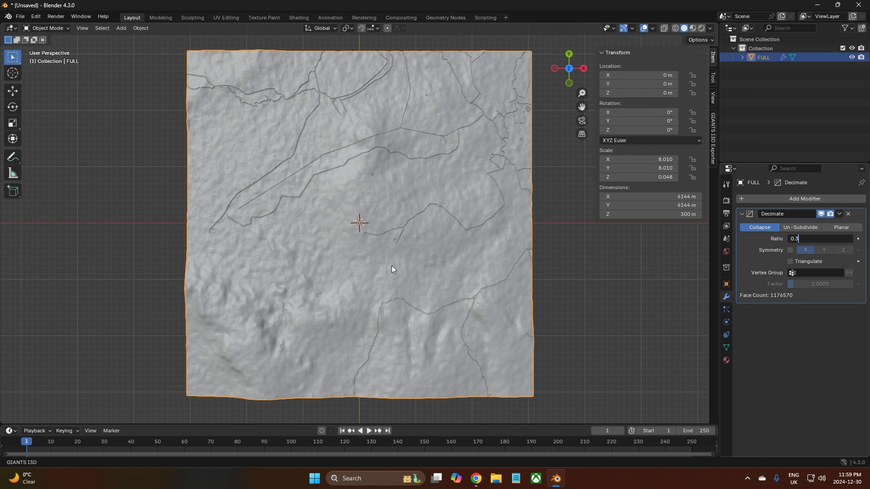
pyautogui.press('Return')
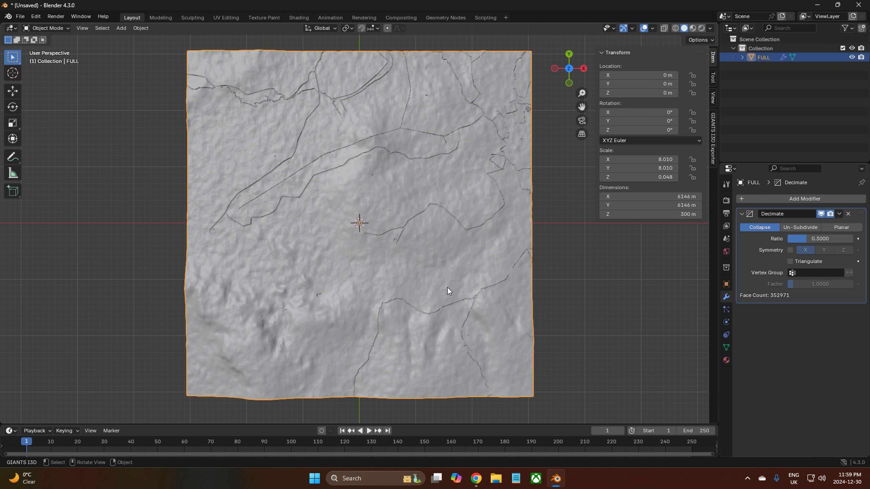
# Apply Shade Smooth to the FULL terrain mesh and open its material settings.
pyautogui.rightClick(336, 231)
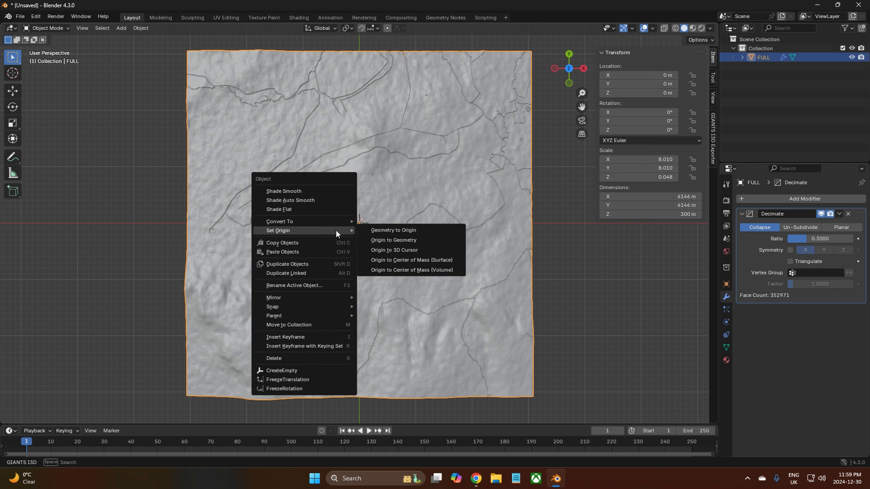
pyautogui.press('Escape')
pyautogui.rightClick(331, 236)
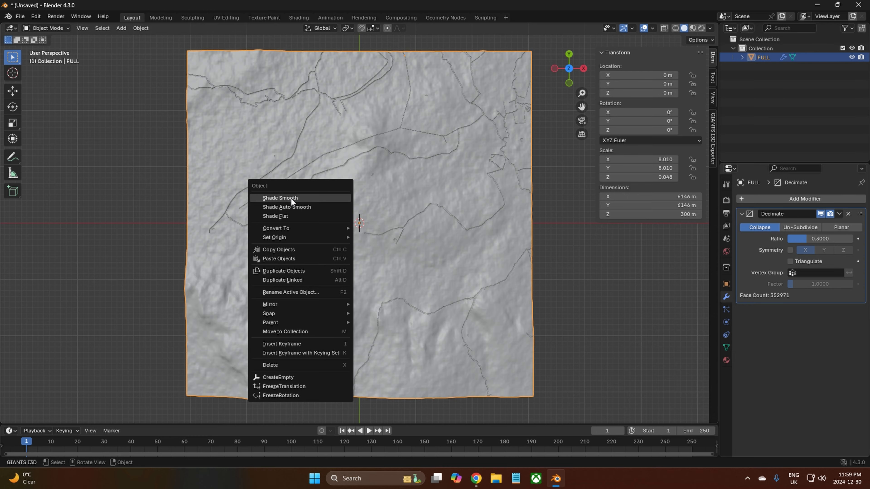
pyautogui.click(291, 198)
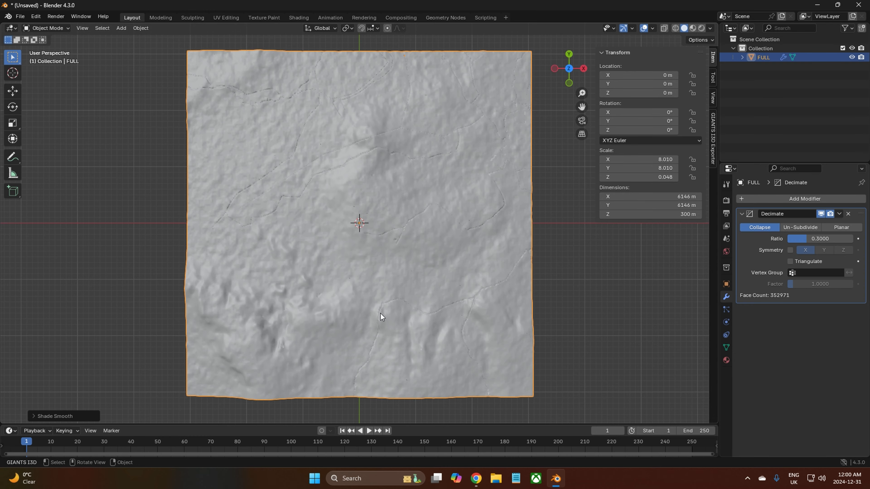
pyautogui.moveTo(380, 314)
pyautogui.mouseDown(button='middle')
pyautogui.moveTo(374, 233)
pyautogui.moveTo(269, 217)
pyautogui.moveTo(386, 239)
pyautogui.moveTo(380, 308)
pyautogui.mouseUp(button='middle')
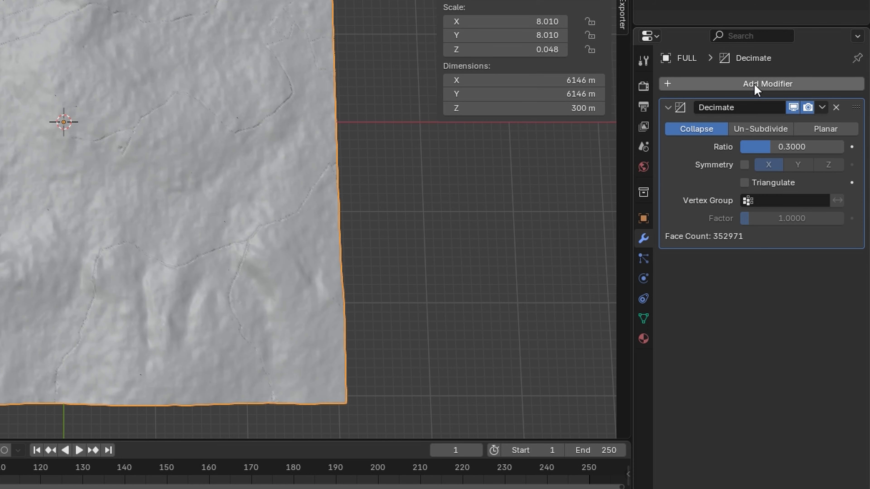
pyautogui.click(644, 340)
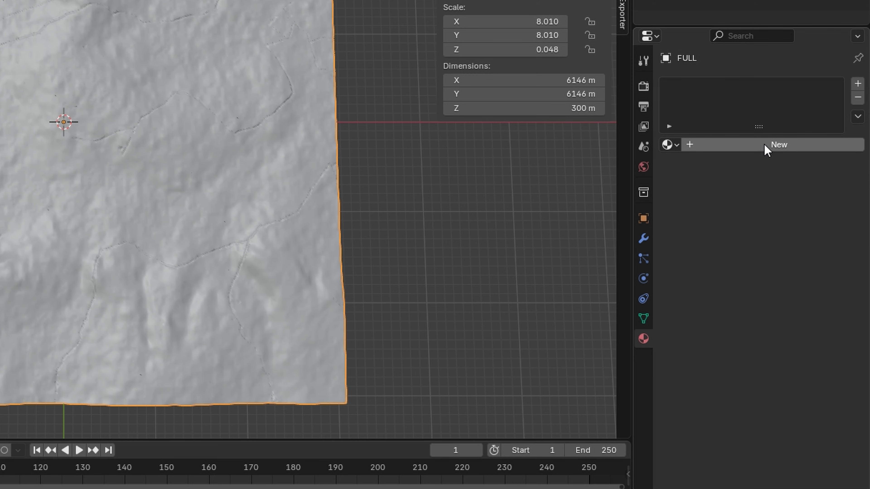
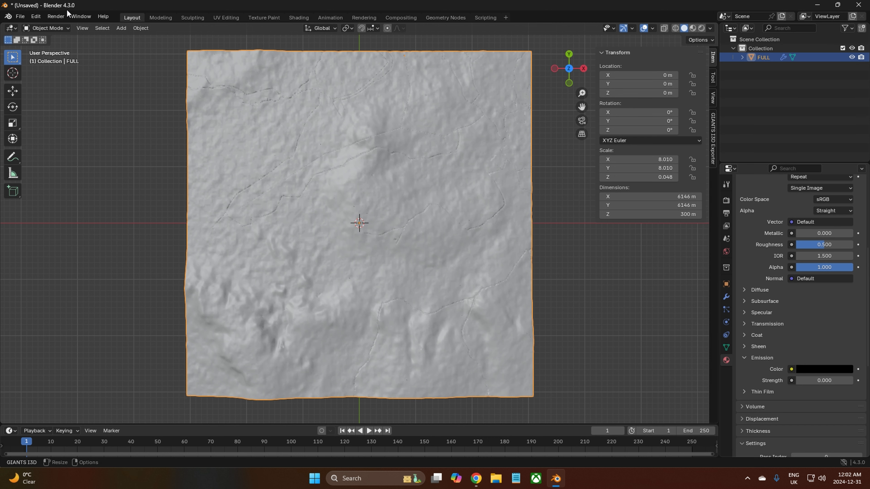
# Switch to the UV Editing workspace and set the 3D view's clip end to 100000 m.
pyautogui.click(229, 20)
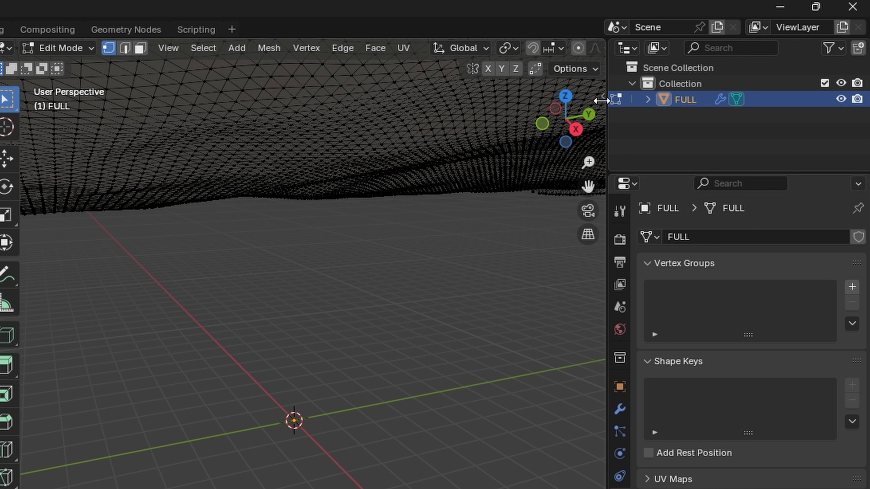
pyautogui.click(603, 98)
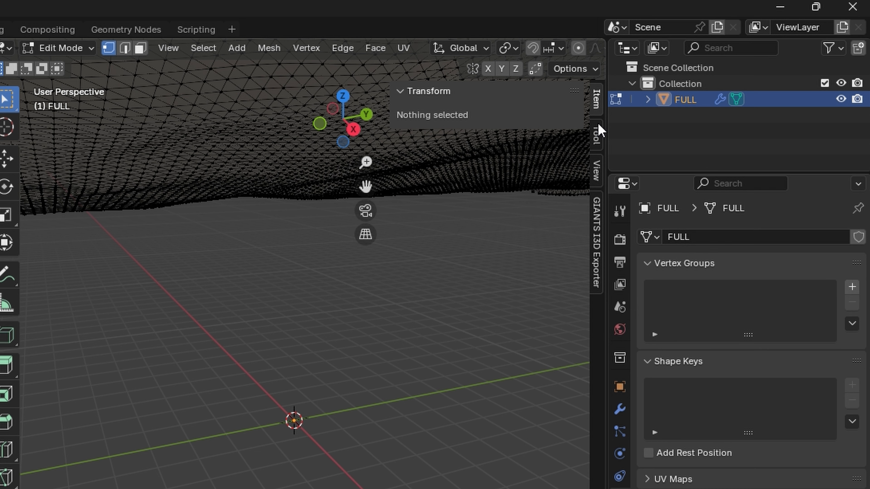
pyautogui.click(595, 171)
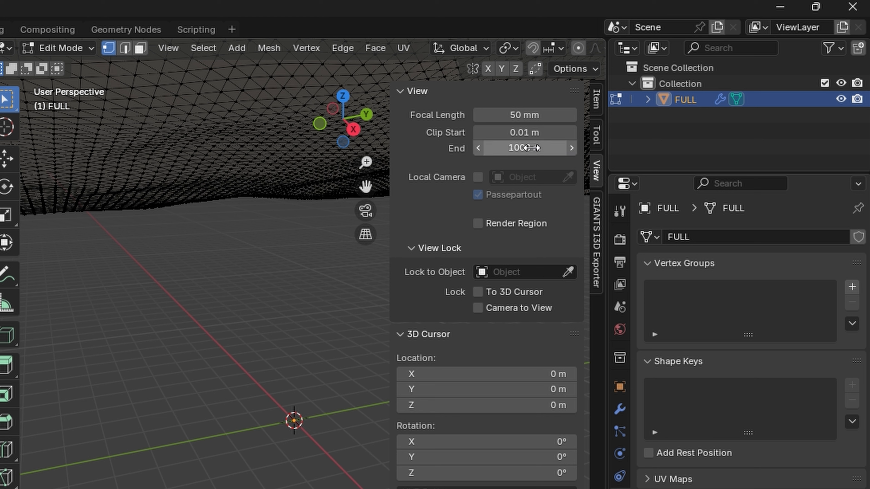
pyautogui.click(519, 147)
pyautogui.click(501, 147)
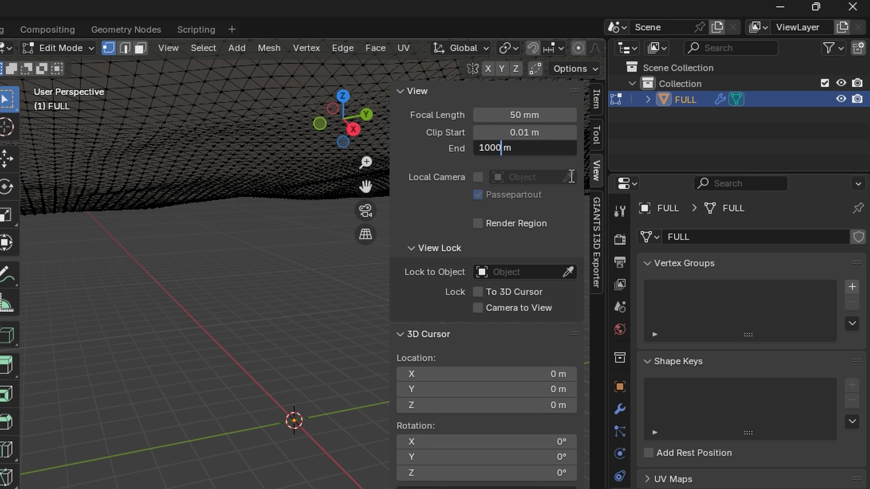
pyautogui.write('00')
pyautogui.press('Return')
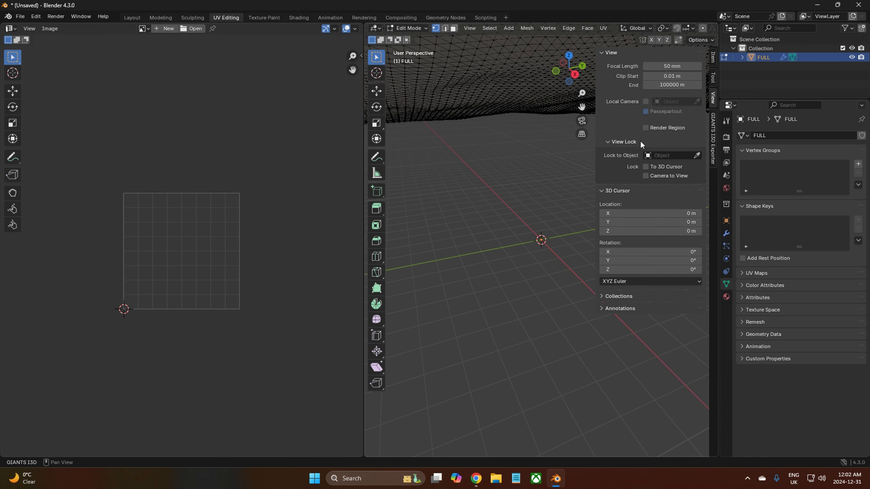
# Select all of the terrain mesh's geometry in top view and UV-map it using Project from View (Bounds).
pyautogui.scroll(-10, 527, 263)
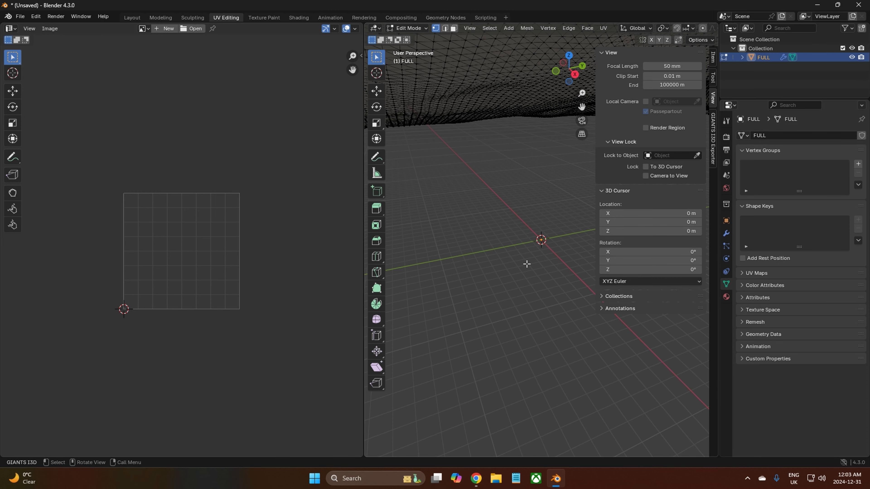
pyautogui.scroll(-10, 526, 255)
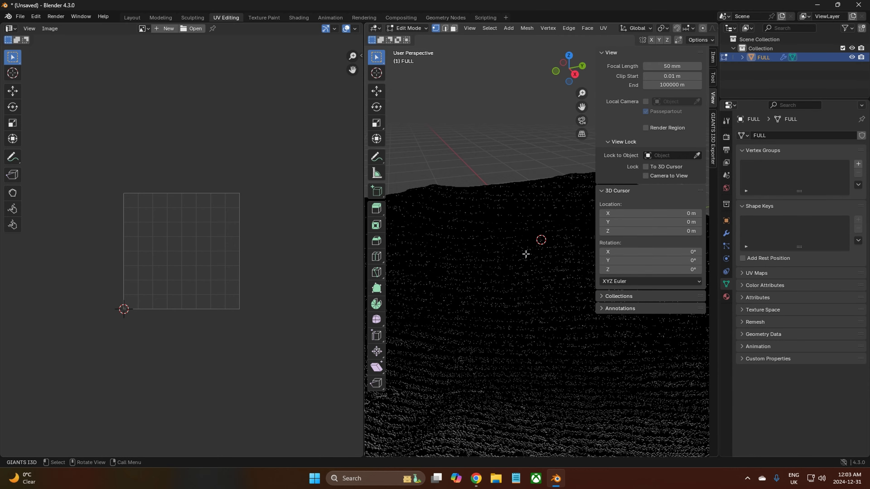
pyautogui.scroll(3, 523, 264)
pyautogui.scroll(-2, 522, 262)
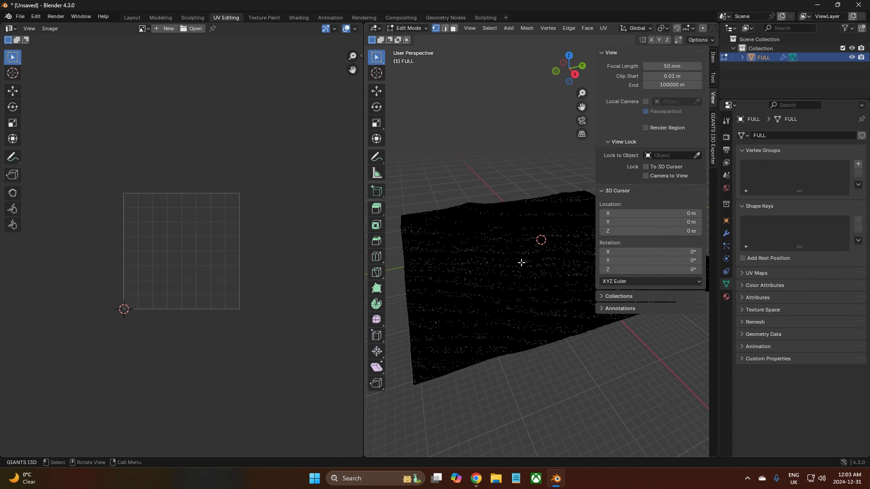
pyautogui.press('shift')
pyautogui.press('KP_7')
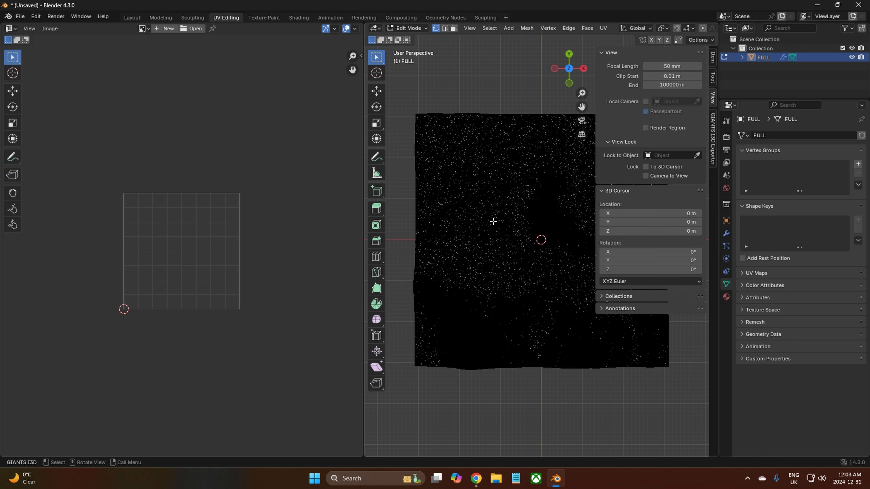
pyautogui.press('a')
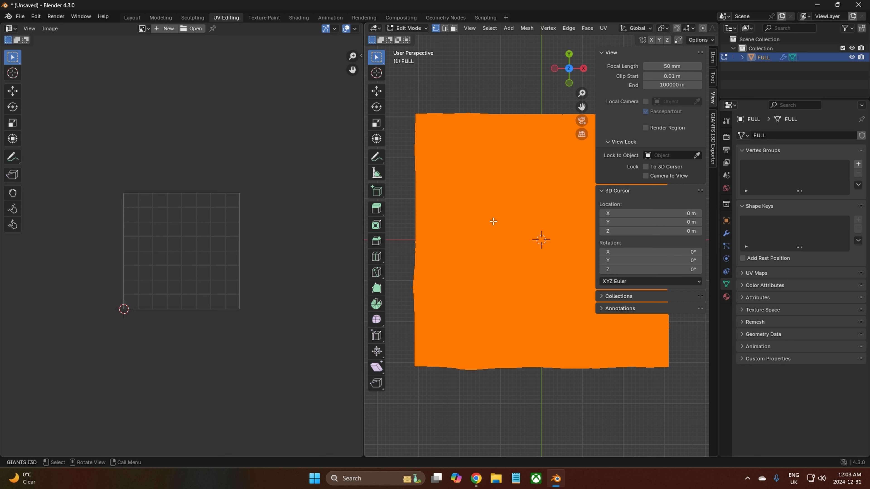
pyautogui.press('u')
pyautogui.moveTo(493, 221)
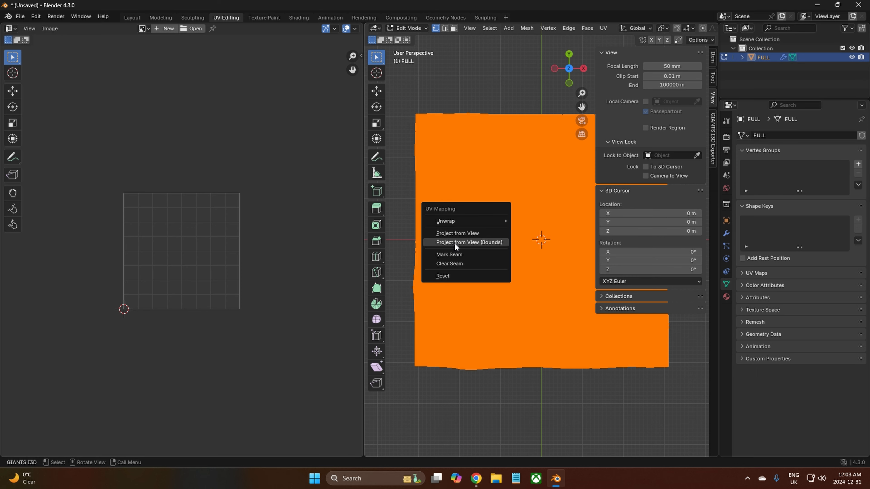
pyautogui.click(486, 243)
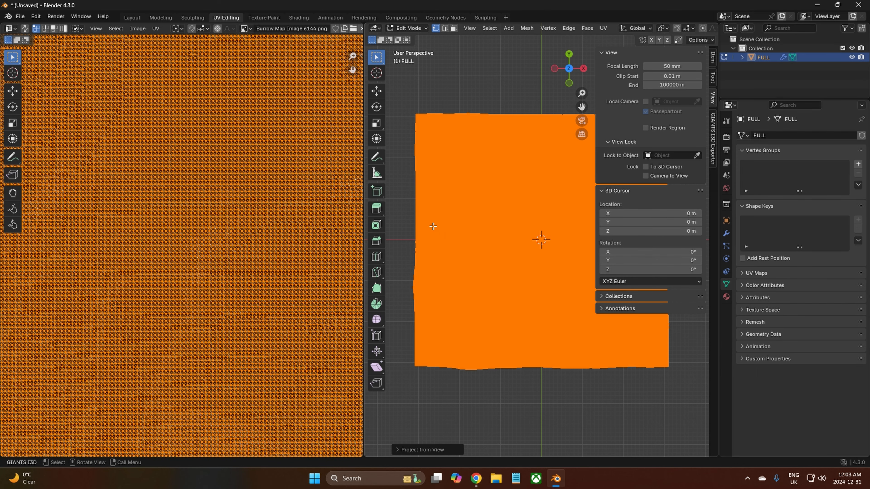
pyautogui.scroll(-5, 155, 192)
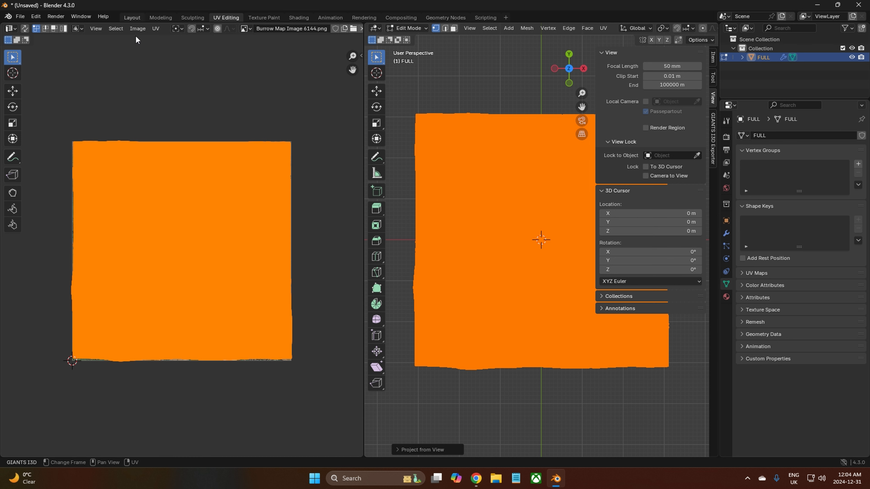
# Return to the Layout workspace and display the terrain in Material Preview shading.
pyautogui.click(126, 19)
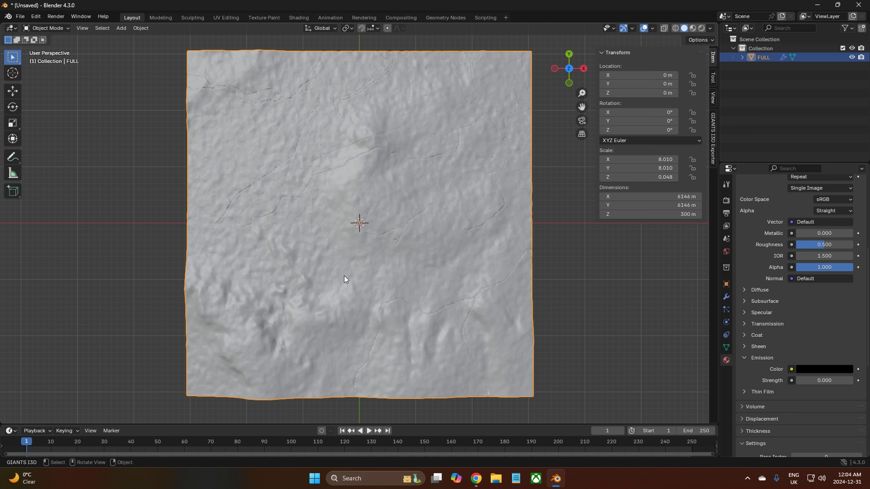
pyautogui.press('z')
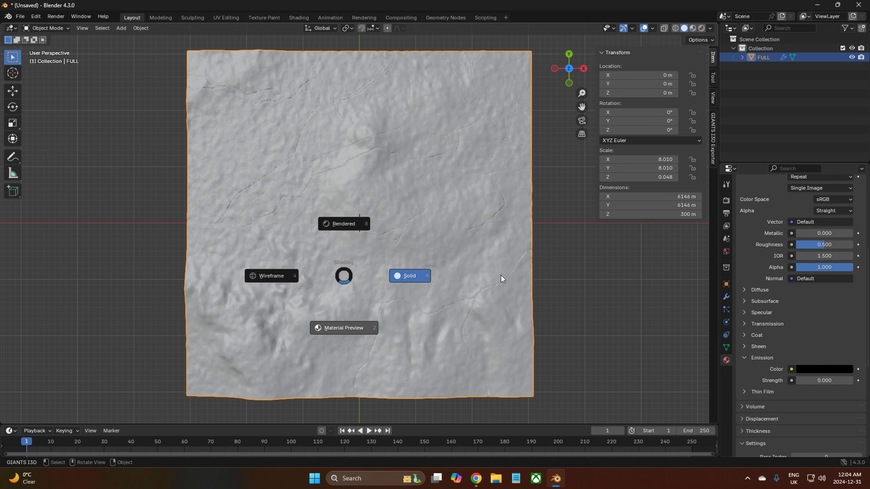
pyautogui.press('2')
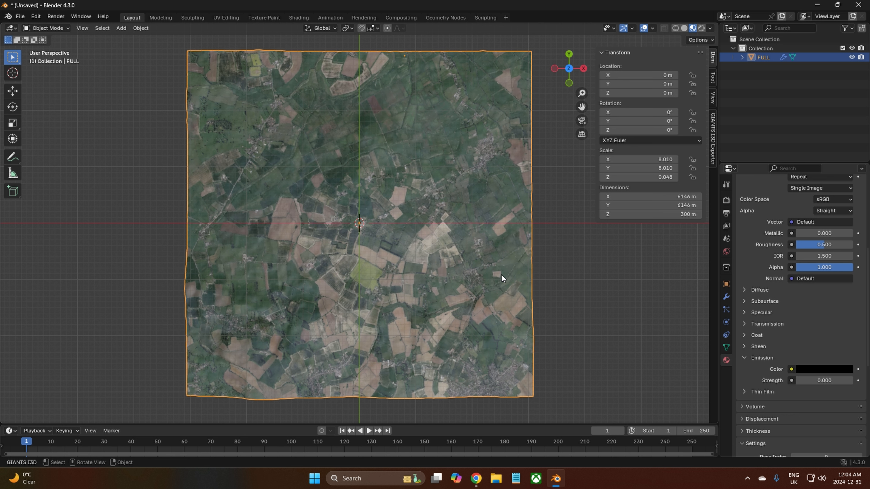
# Examine the textured terrain from above and from several low angles to check how the aerial image fits the relief.
pyautogui.moveTo(412, 268)
pyautogui.mouseDown(button='middle')
pyautogui.moveTo(402, 181)
pyautogui.moveTo(216, 171)
pyautogui.moveTo(128, 194)
pyautogui.moveTo(456, 182)
pyautogui.moveTo(427, 259)
pyautogui.moveTo(398, 253)
pyautogui.moveTo(413, 227)
pyautogui.moveTo(411, 171)
pyautogui.moveTo(413, 277)
pyautogui.moveTo(417, 261)
pyautogui.mouseUp(button='middle')
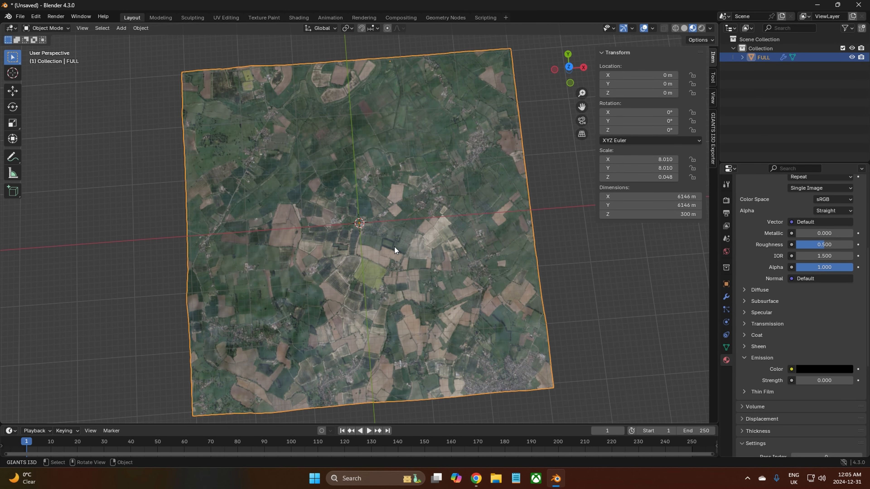
pyautogui.press('KP_7')
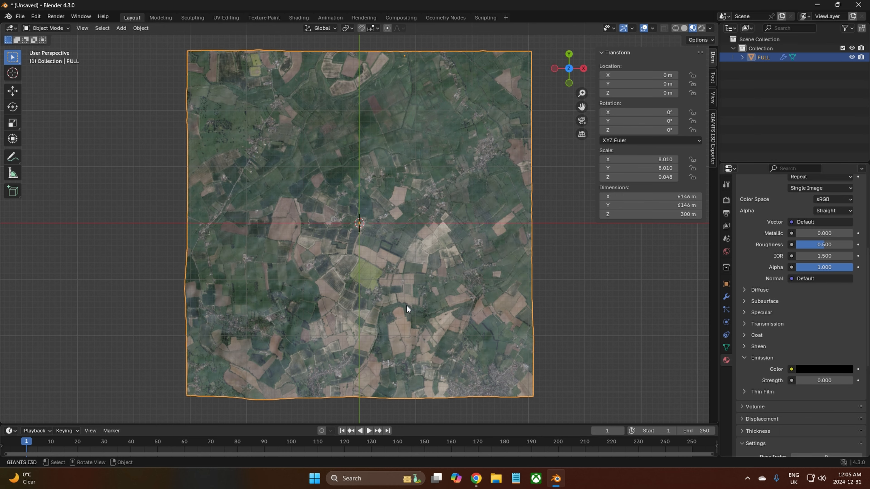
pyautogui.moveTo(413, 305); pyautogui.dragTo(390, 257, button='middle')
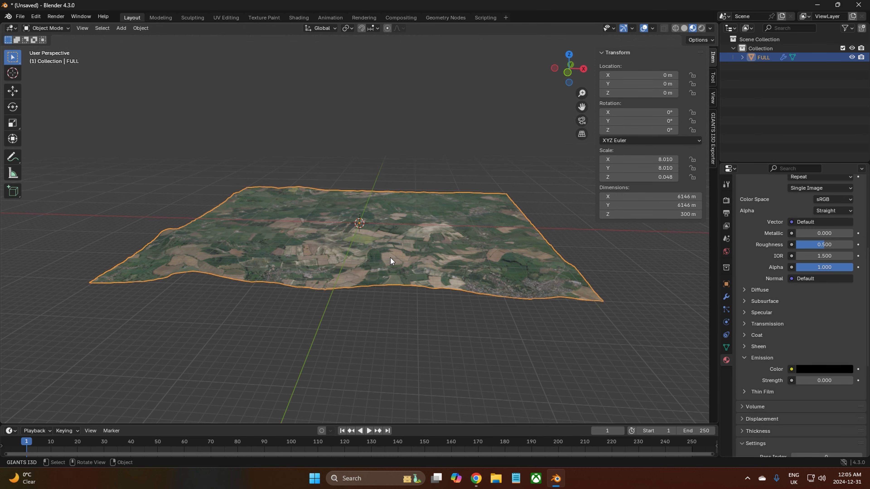
pyautogui.rightClick(390, 258)
pyautogui.scroll(4, 424, 264)
pyautogui.moveTo(425, 264); pyautogui.dragTo(404, 315, button='middle')
pyautogui.moveTo(404, 312); pyautogui.dragTo(441, 335, button='middle')
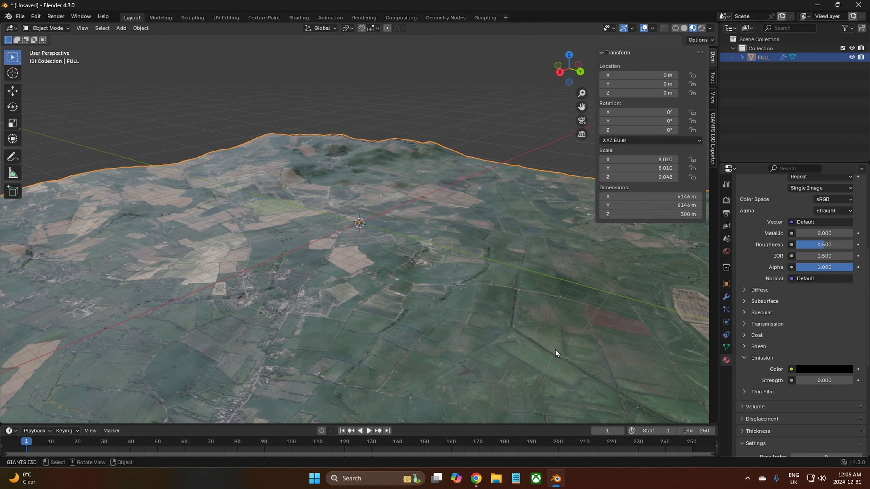
pyautogui.moveTo(507, 323); pyautogui.dragTo(473, 312, button='middle')
pyautogui.moveTo(295, 293); pyautogui.dragTo(341, 296, button='middle')
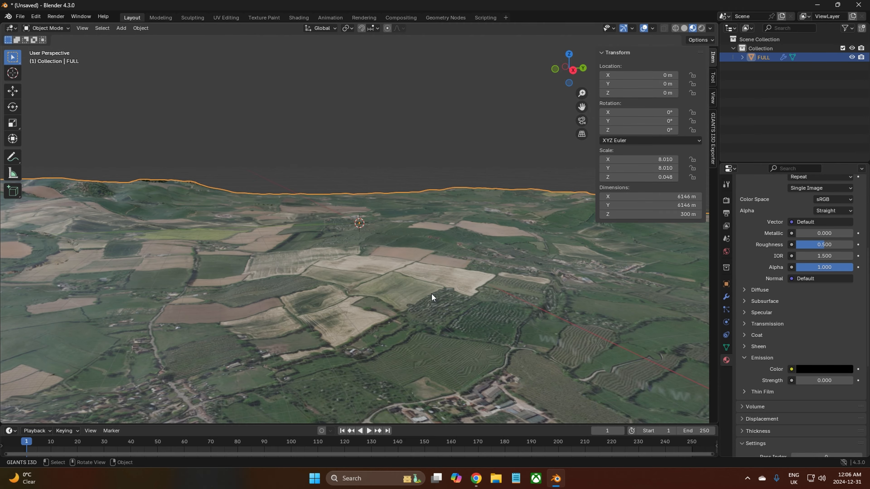
pyautogui.moveTo(431, 294); pyautogui.dragTo(466, 345, button='middle')
pyautogui.moveTo(575, 325)
pyautogui.mouseDown(button='middle')
pyautogui.moveTo(562, 315)
pyautogui.moveTo(581, 315)
pyautogui.mouseUp(button='middle')
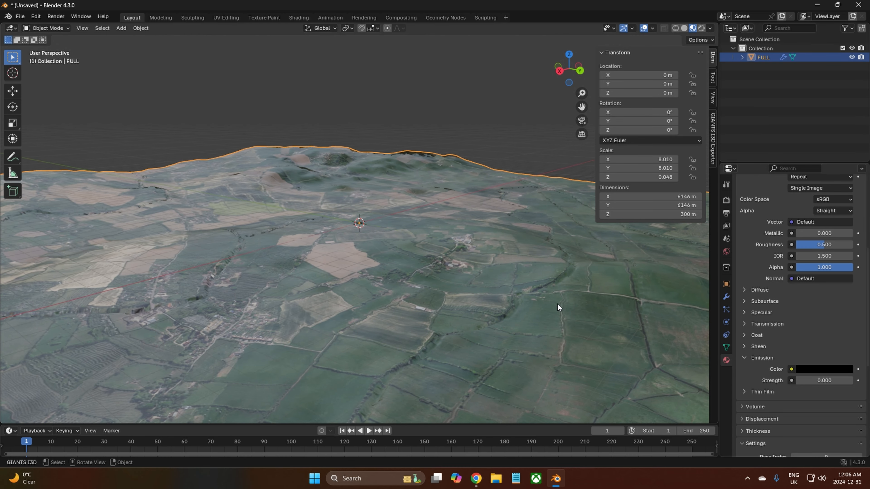
pyautogui.scroll(3, 450, 344)
pyautogui.moveTo(450, 345); pyautogui.dragTo(408, 339, button='middle')
pyautogui.scroll(-3, 417, 287)
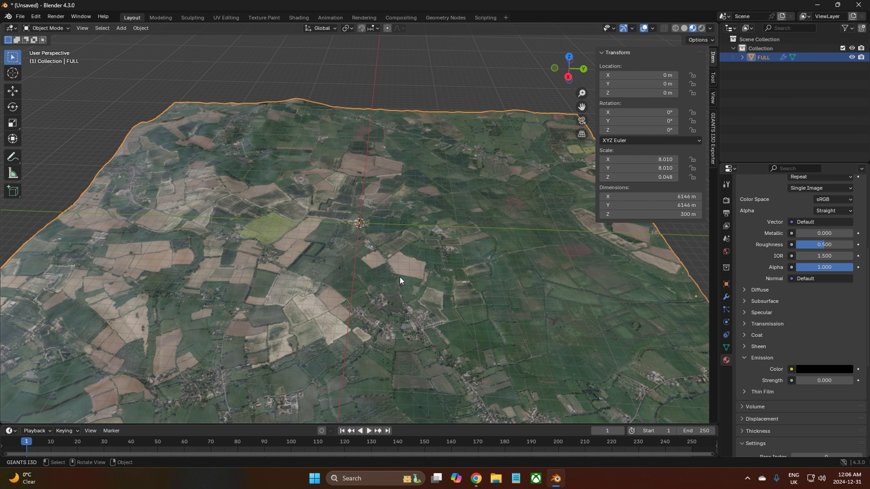
pyautogui.moveTo(370, 321); pyautogui.dragTo(400, 300, button='middle')
pyautogui.moveTo(512, 287); pyautogui.dragTo(436, 338, button='middle')
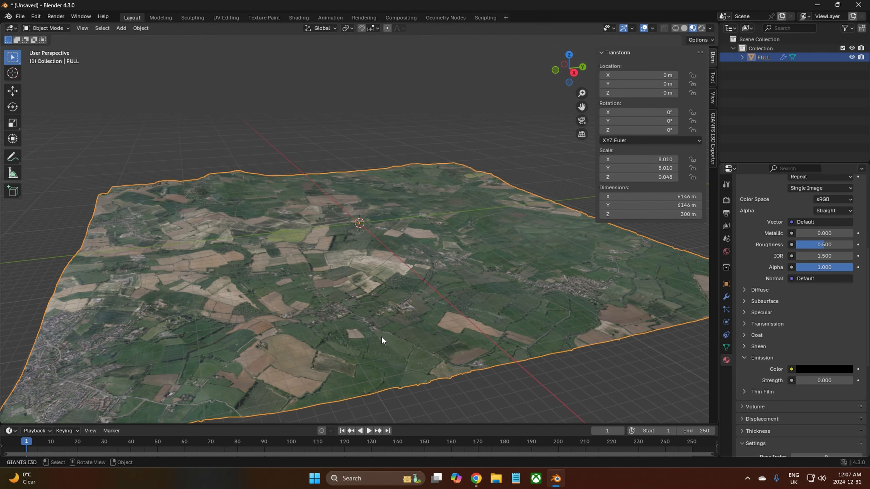
pyautogui.moveTo(274, 333); pyautogui.dragTo(253, 316, button='middle')
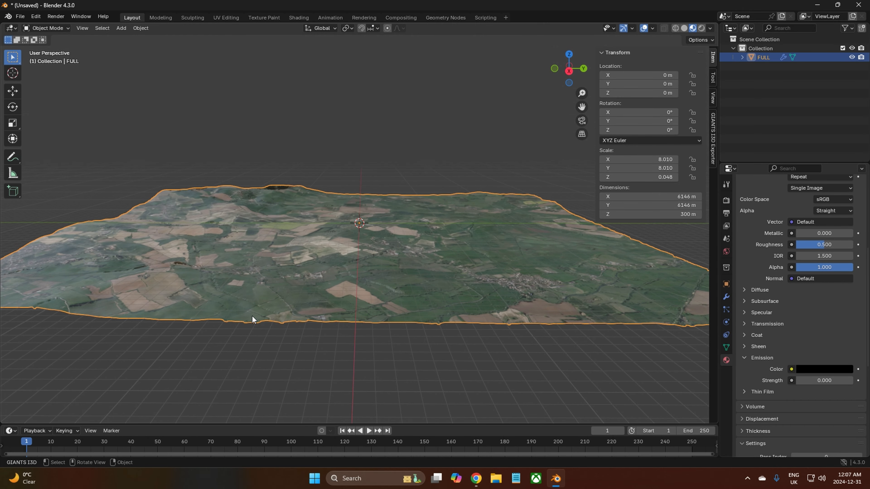
pyautogui.moveTo(258, 236); pyautogui.dragTo(294, 248, button='middle')
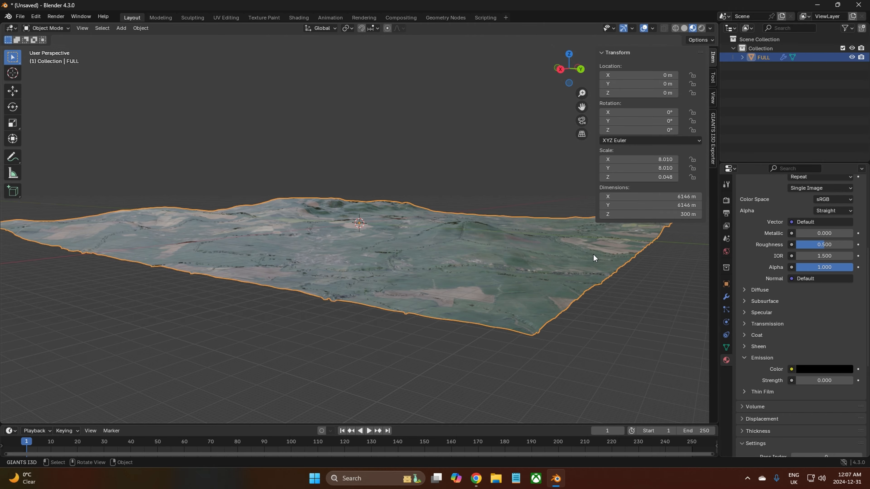
pyautogui.moveTo(346, 282); pyautogui.dragTo(263, 298, button='middle')
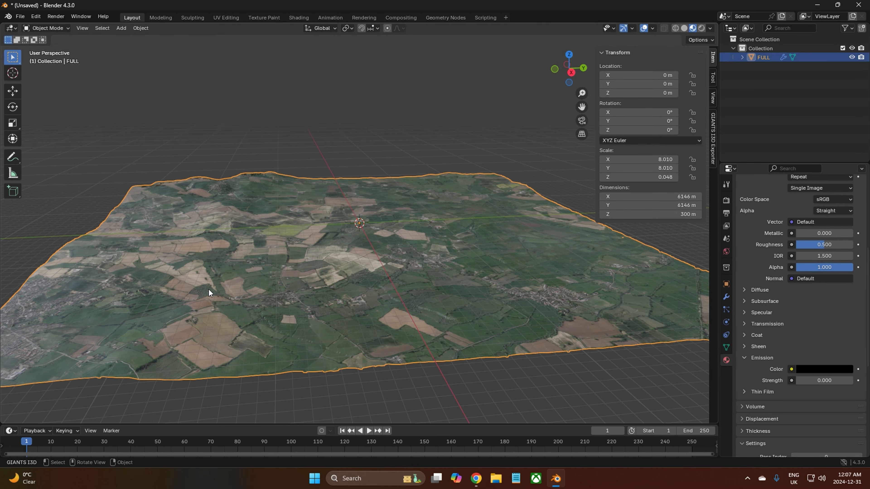
pyautogui.moveTo(209, 290); pyautogui.dragTo(265, 309, button='middle')
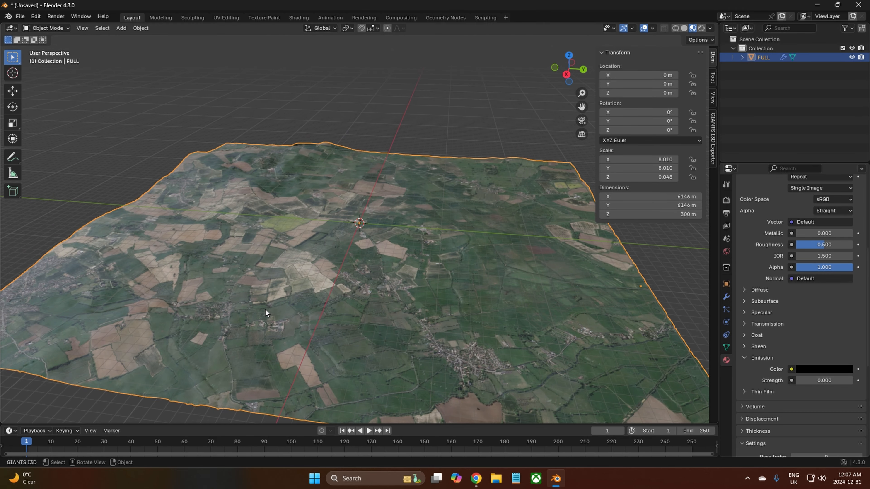
pyautogui.moveTo(220, 349); pyautogui.dragTo(235, 319, button='middle')
pyautogui.moveTo(172, 255); pyautogui.dragTo(324, 268, button='middle')
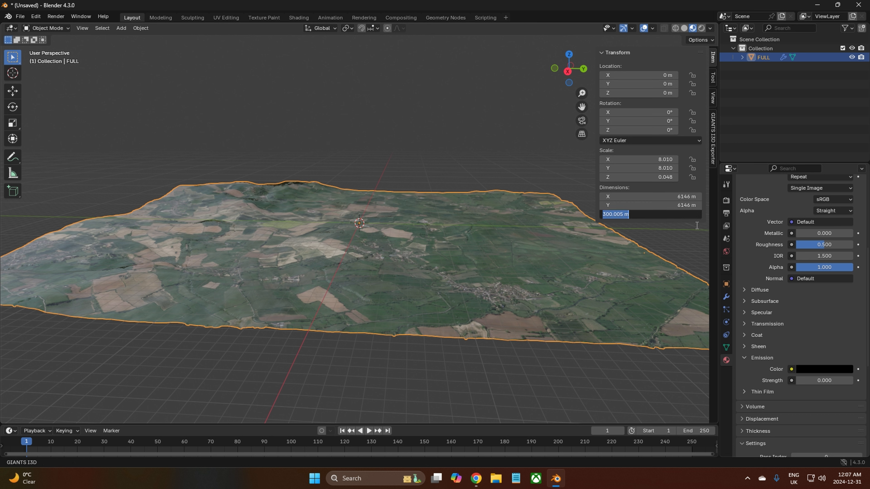
# Set the terrain mesh's Z dimension to 180 m and check the relief from low angles and from directly above.
pyautogui.press('Return')
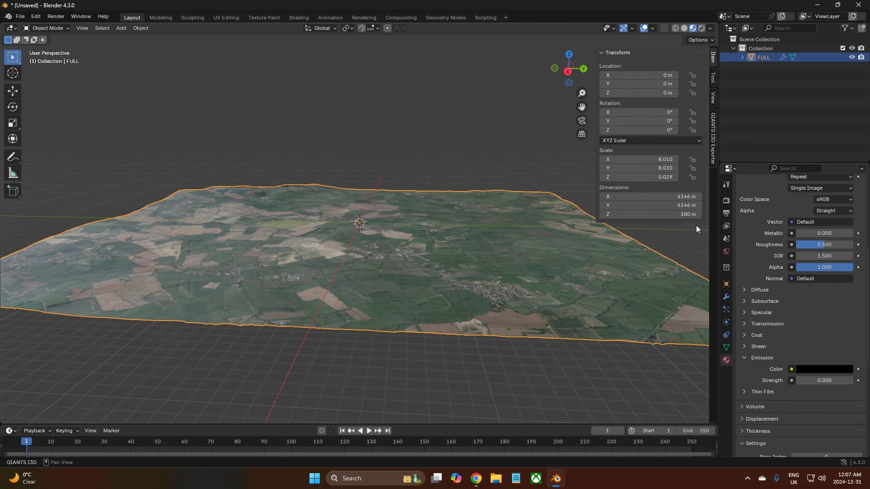
pyautogui.moveTo(408, 311); pyautogui.dragTo(496, 290, button='middle')
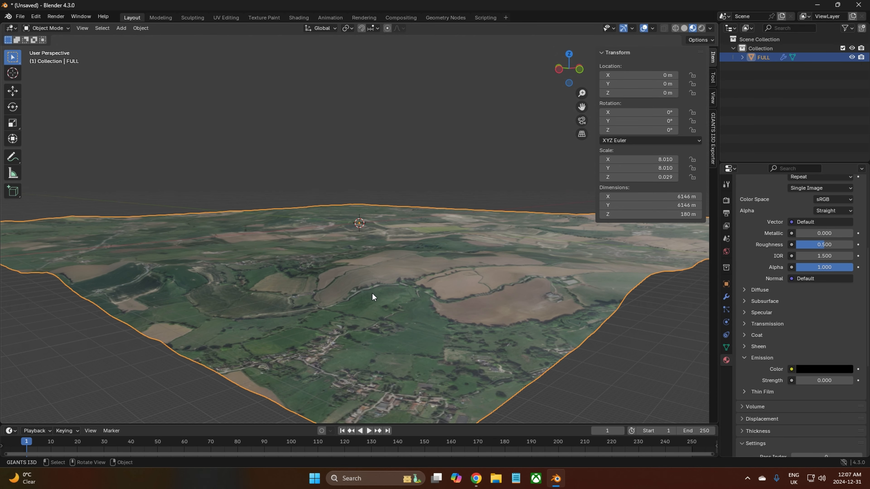
pyautogui.moveTo(373, 296); pyautogui.dragTo(375, 293, button='middle')
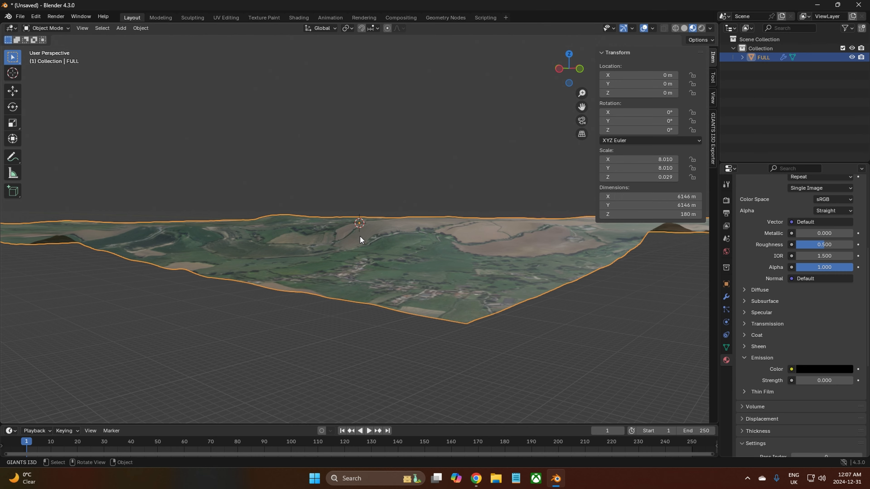
pyautogui.moveTo(398, 256); pyautogui.dragTo(637, 320, button='middle')
pyautogui.press('shift+KP_7')
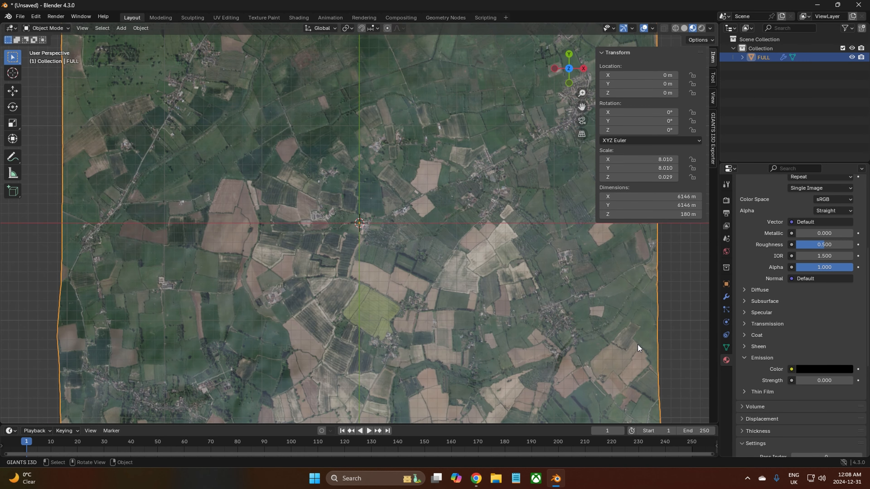
pyautogui.scroll(1, 395, 282)
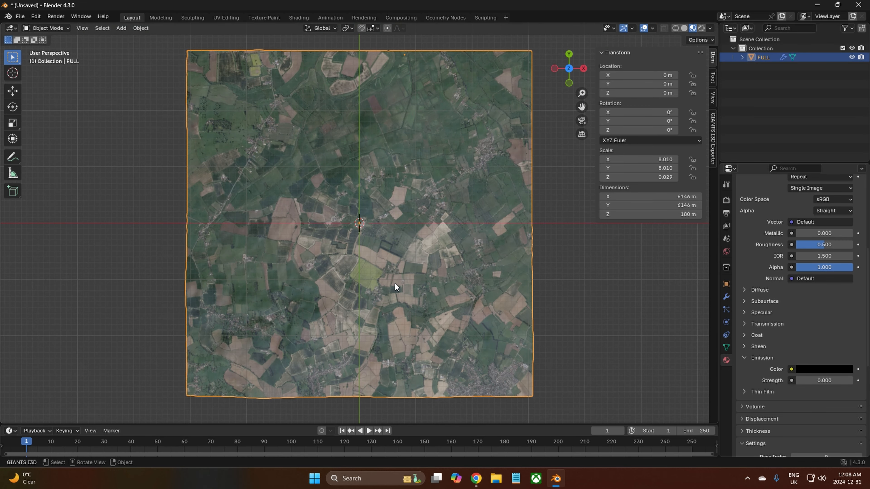
pyautogui.scroll(1, 385, 286)
pyautogui.scroll(-1, 384, 286)
pyautogui.scroll(5, 396, 307)
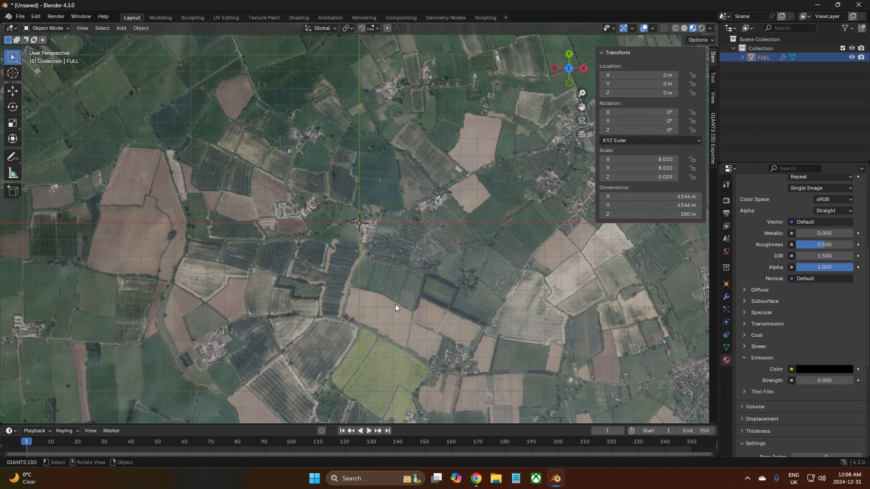
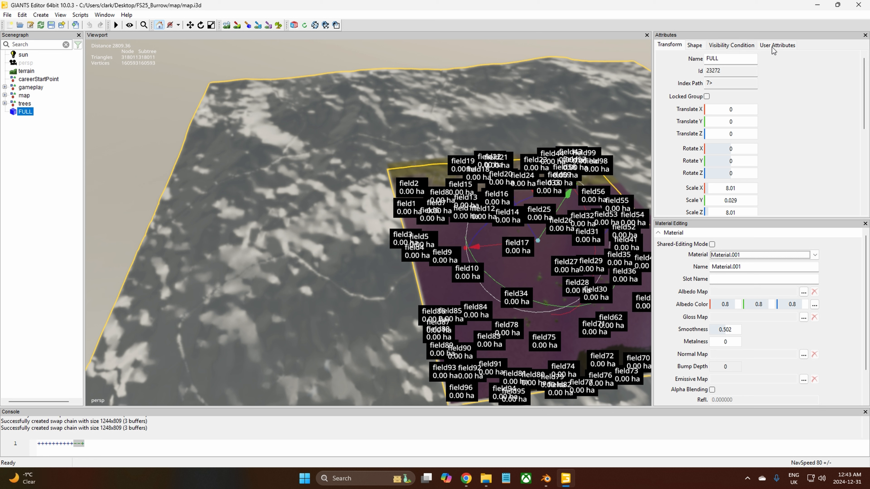
# In GIANTS Editor, assign Burrow Map Image 6144.png as the FULL mesh's albedo map, accepting the texture conversion.
pyautogui.click(699, 50)
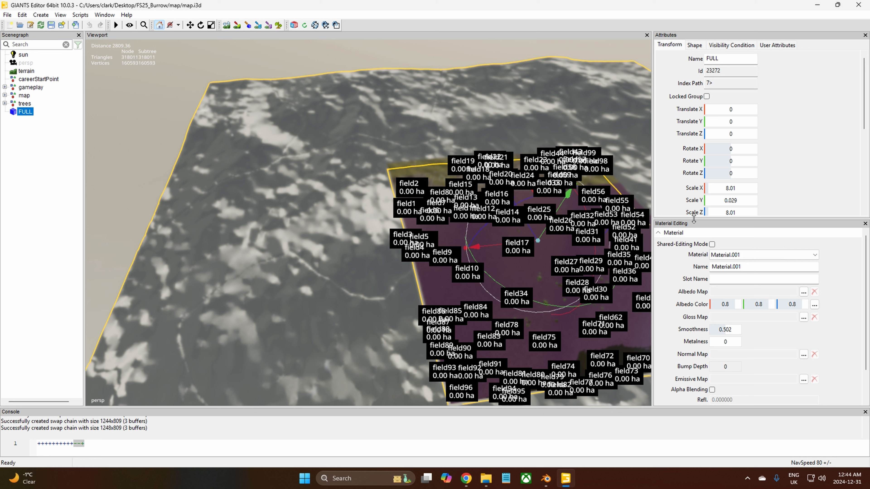
pyautogui.moveTo(693, 219); pyautogui.dragTo(693, 89)
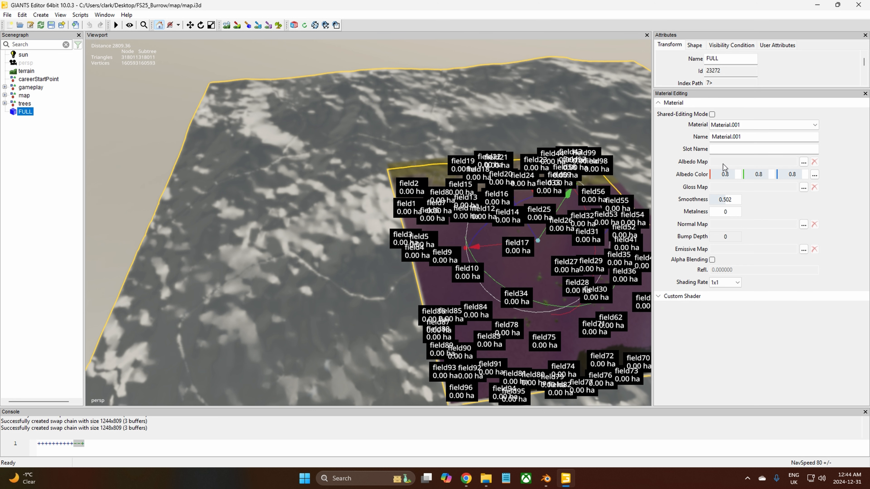
pyautogui.click(804, 161)
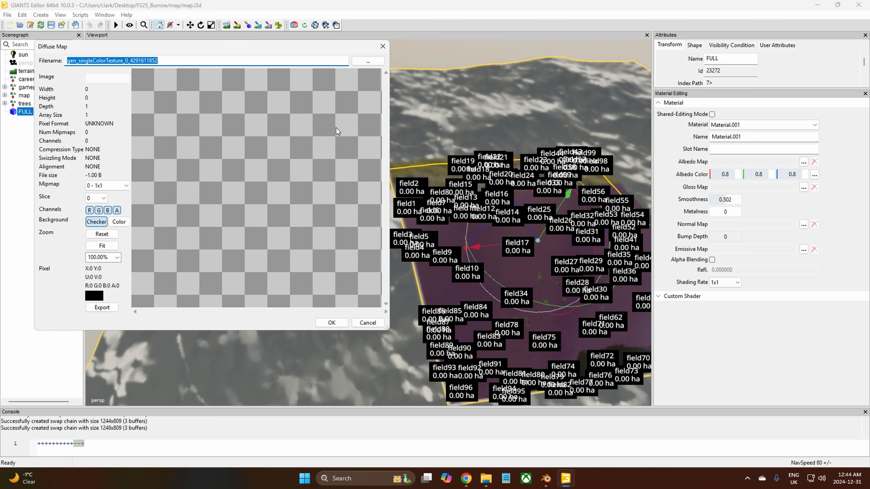
pyautogui.click(368, 62)
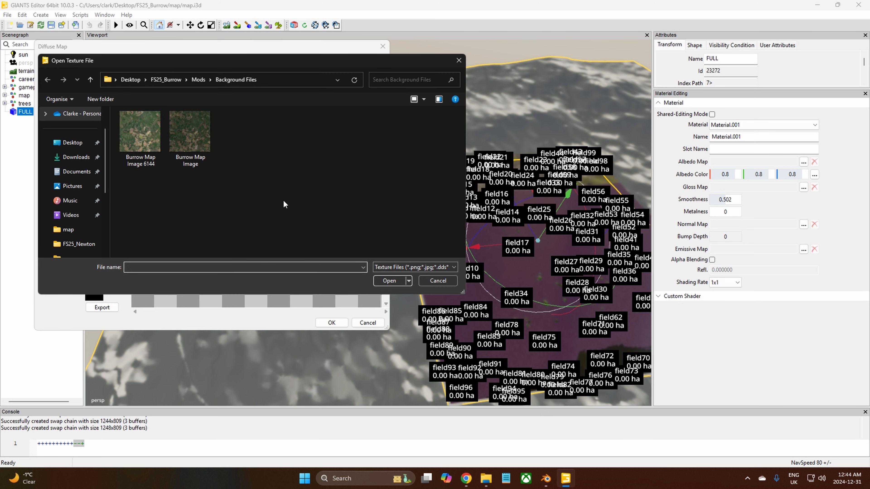
pyautogui.click(139, 134)
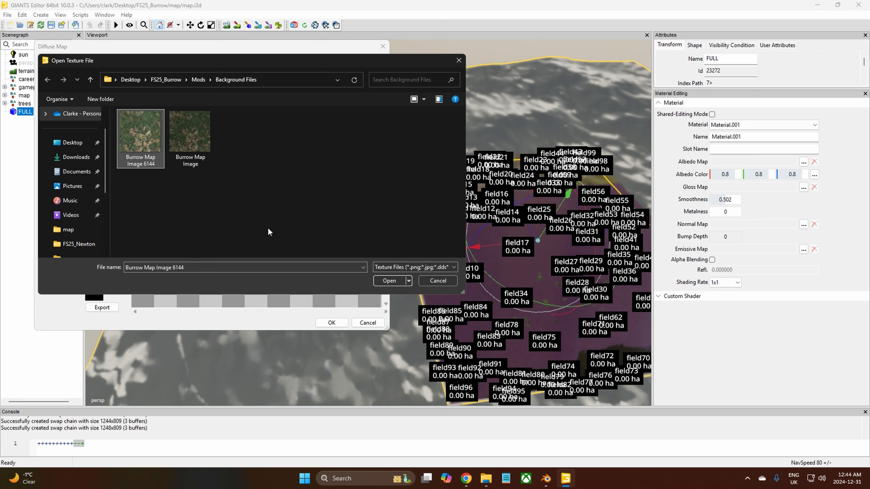
pyautogui.click(393, 280)
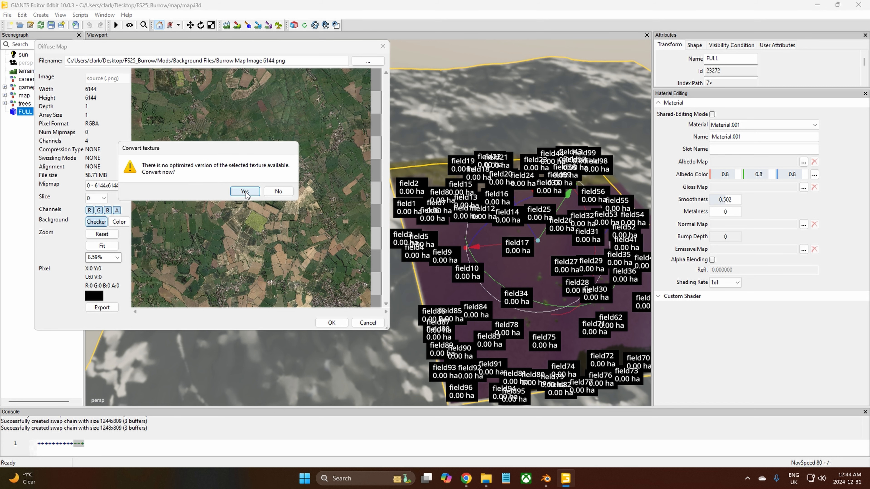
pyautogui.click(245, 192)
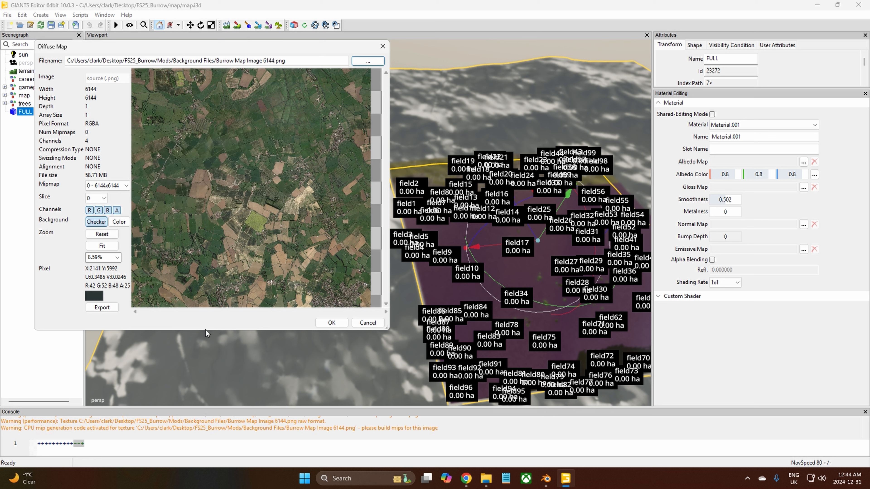
pyautogui.click(332, 323)
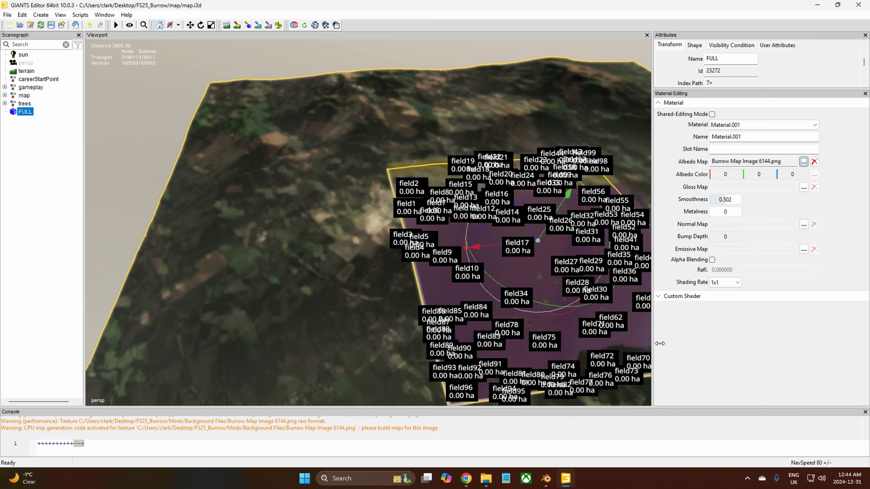
# Try Burrow Map Image 6144.png as the material's normal map with texture conversion, and inspect the terrain surface up close.
pyautogui.click(803, 224)
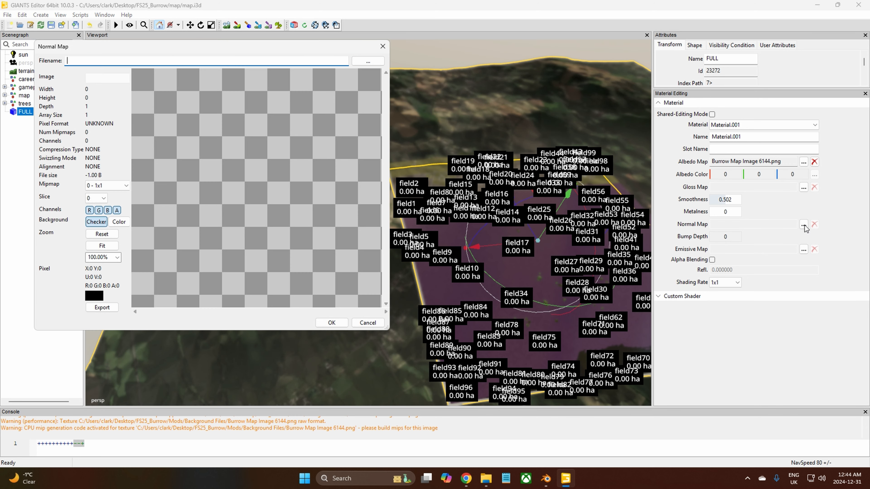
pyautogui.click(368, 61)
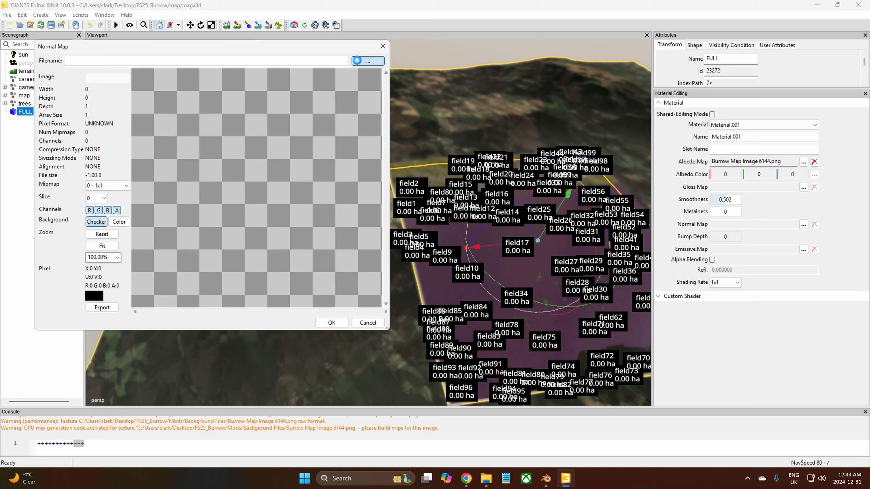
pyautogui.click(155, 149)
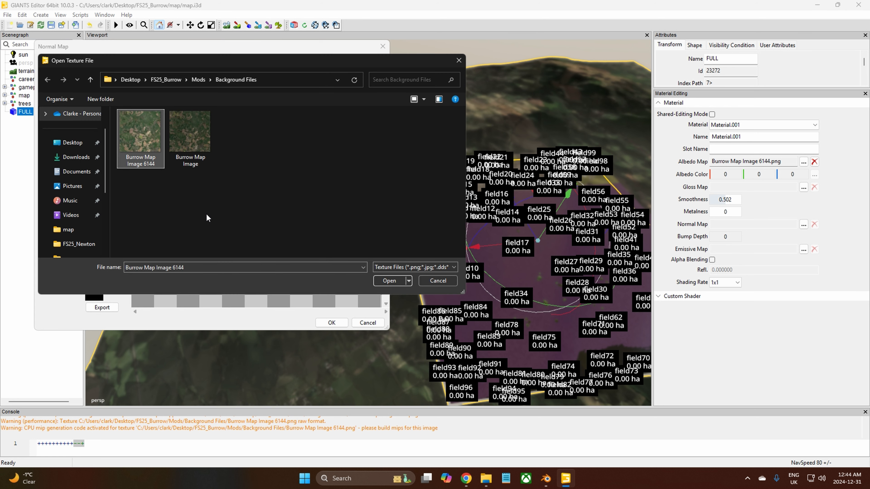
pyautogui.click(388, 281)
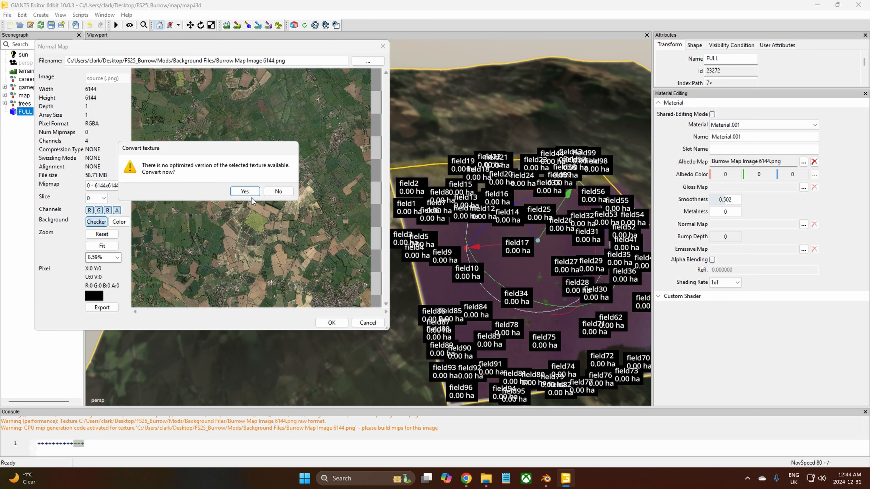
pyautogui.click(246, 192)
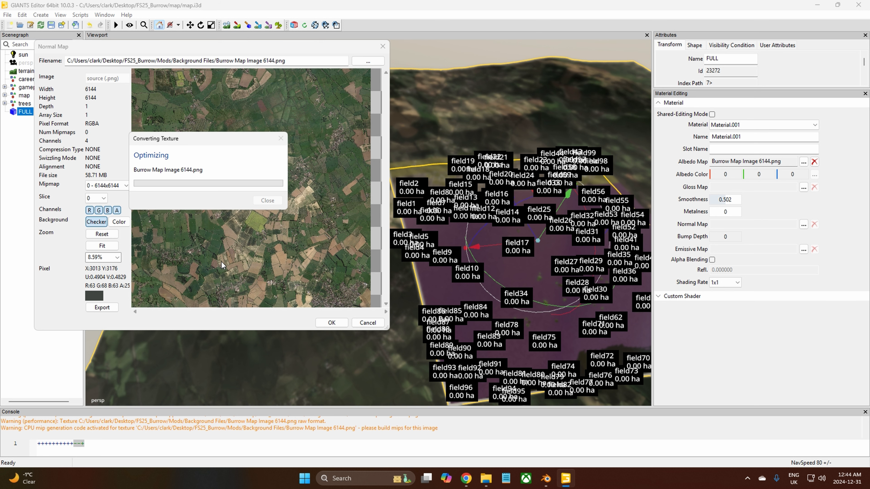
pyautogui.click(331, 323)
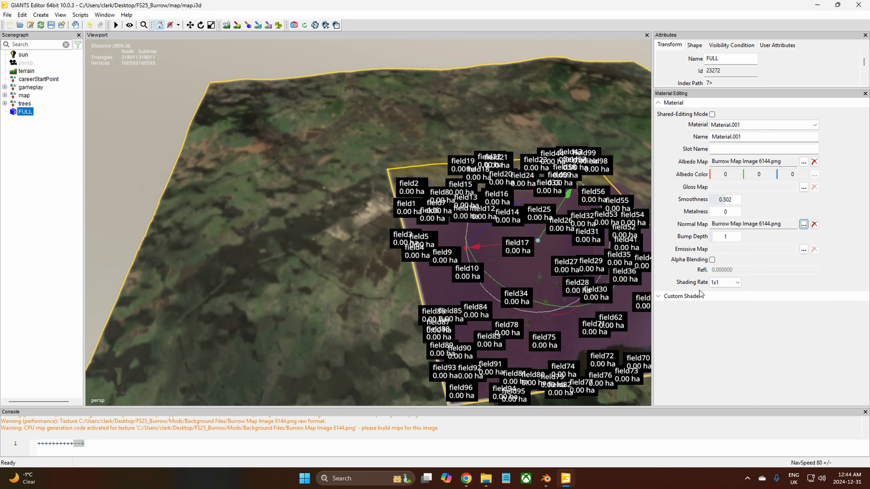
pyautogui.scroll(13, 268, 323)
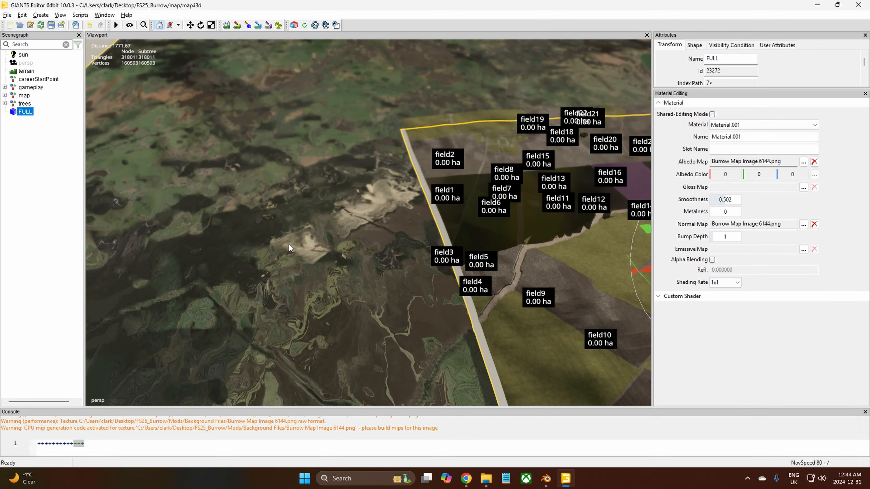
pyautogui.keyDown('alt'); pyautogui.moveTo(288, 245); pyautogui.dragTo(320, 298, button='right'); pyautogui.keyUp('alt')
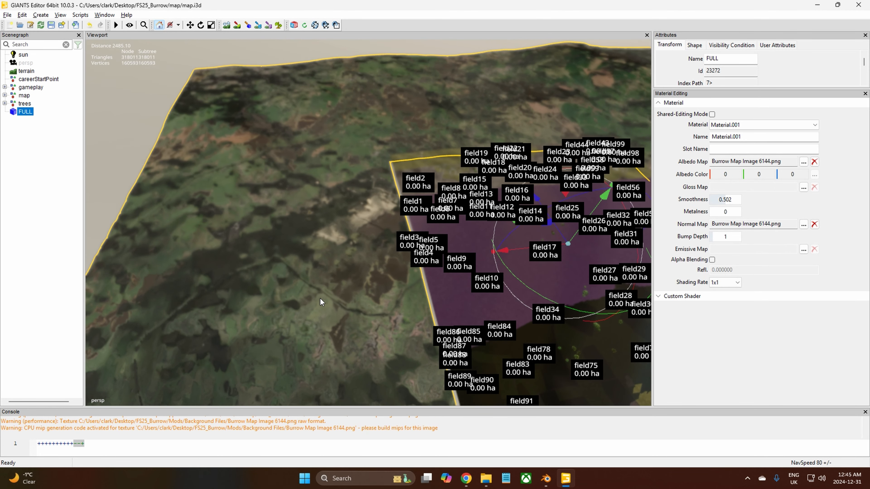
# Assign Burrow Map Image 6144.png as the FULL material's emissive map, accepting the texture conversion.
pyautogui.click(802, 249)
pyautogui.click(368, 60)
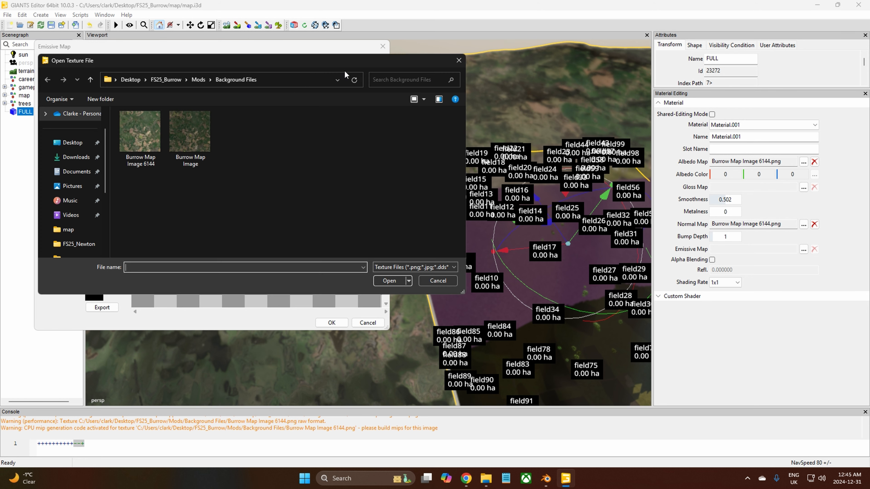
pyautogui.click(159, 168)
pyautogui.click(398, 283)
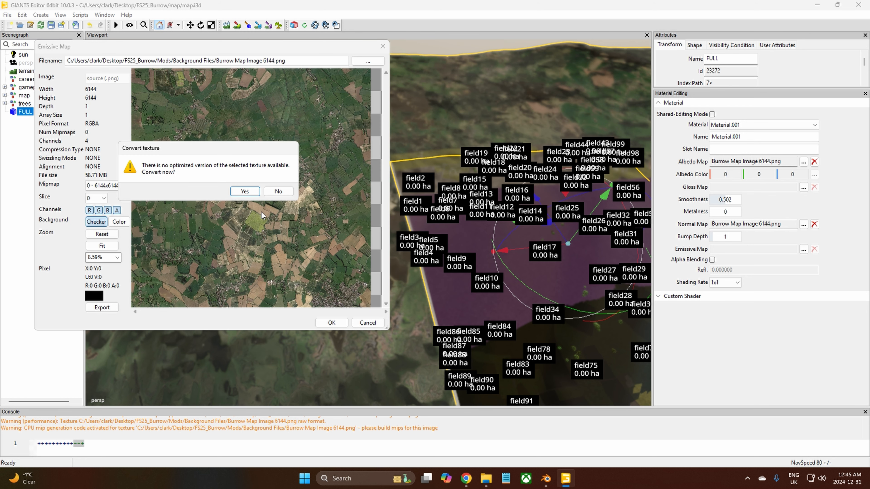
pyautogui.click(245, 191)
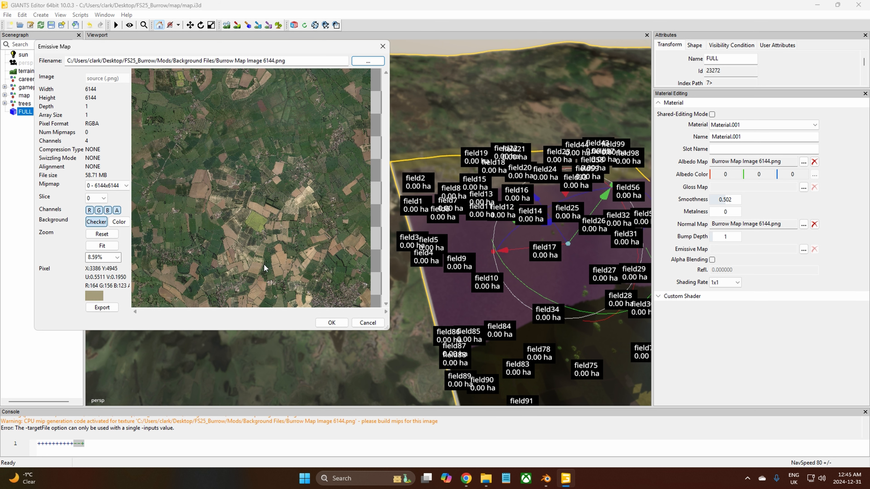
pyautogui.click(328, 322)
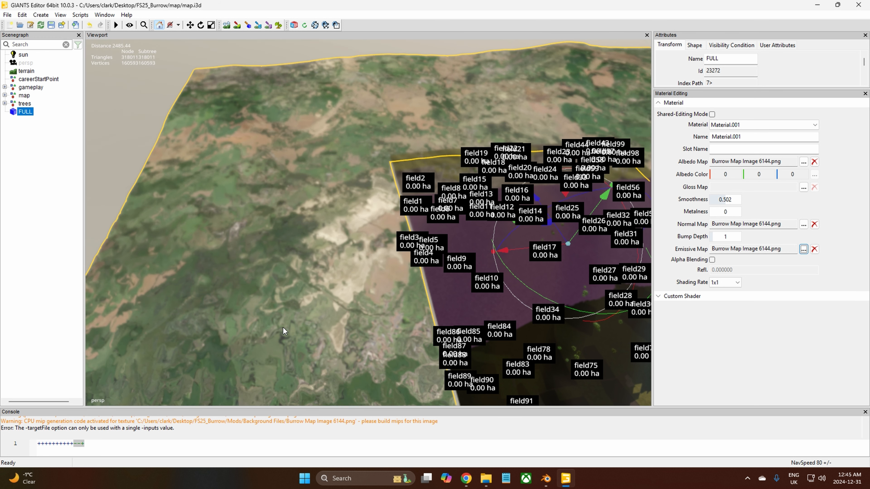
# Remove the normal map from the FULL material and check the texture near the playable map's edge.
pyautogui.click(814, 224)
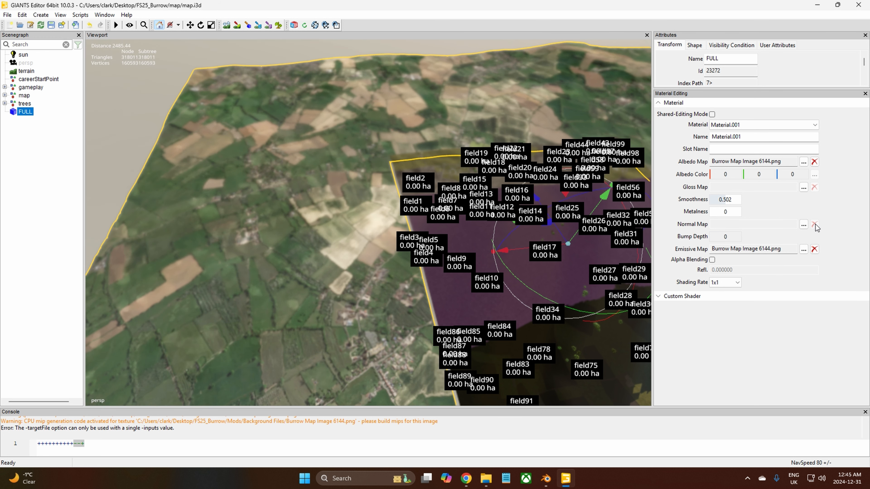
pyautogui.scroll(10, 430, 310)
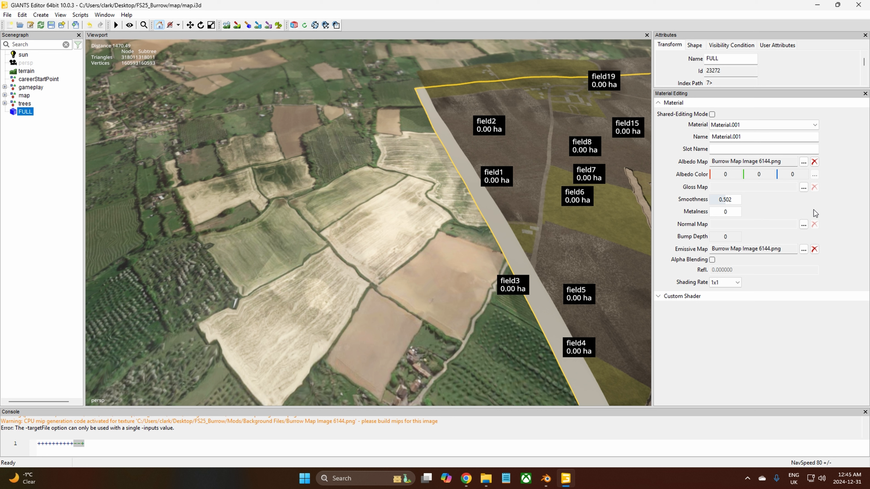
pyautogui.click(816, 226)
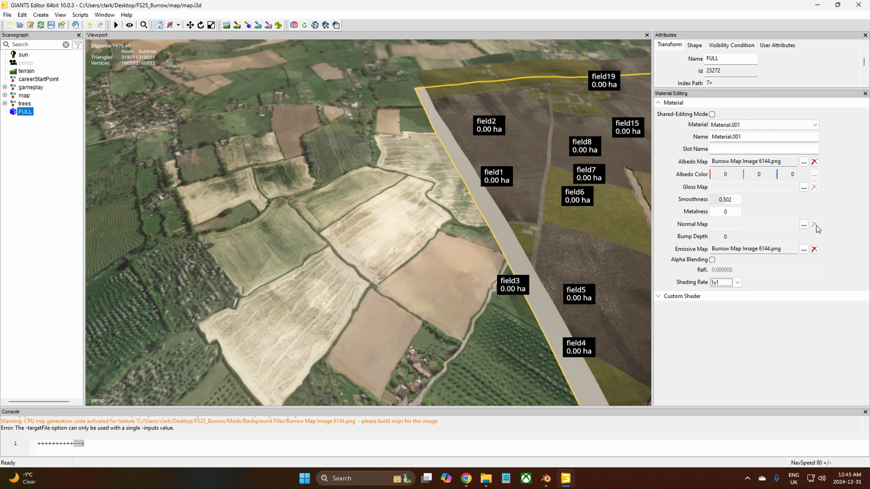
# Remove the FULL material's albedo map for comparison, and reassign Burrow Map Image 6144.png, accepting the texture conversion.
pyautogui.click(815, 161)
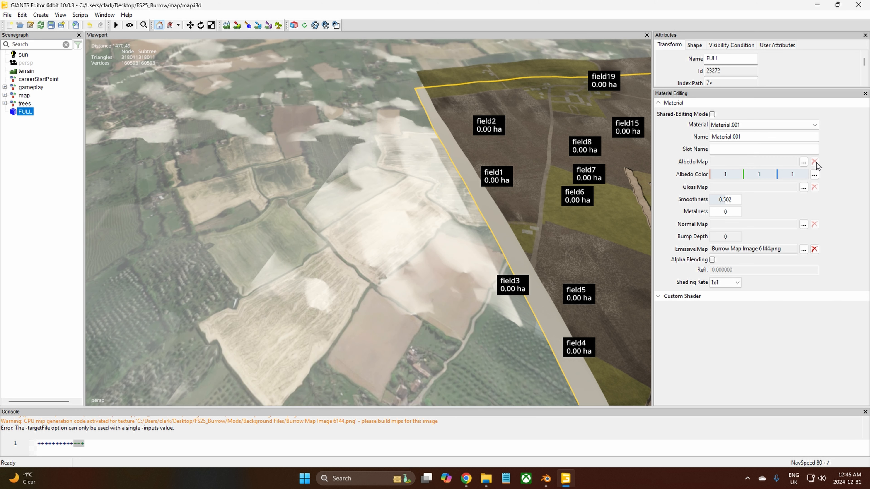
pyautogui.click(805, 163)
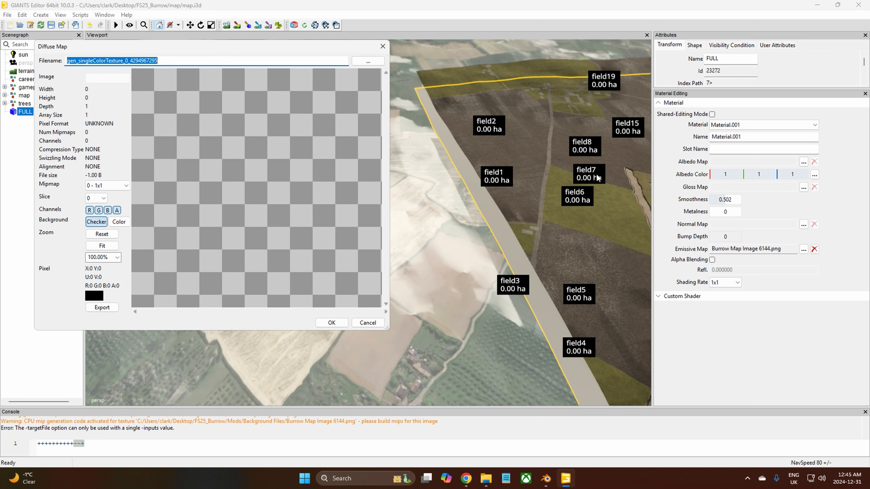
pyautogui.click(360, 64)
pyautogui.click(160, 160)
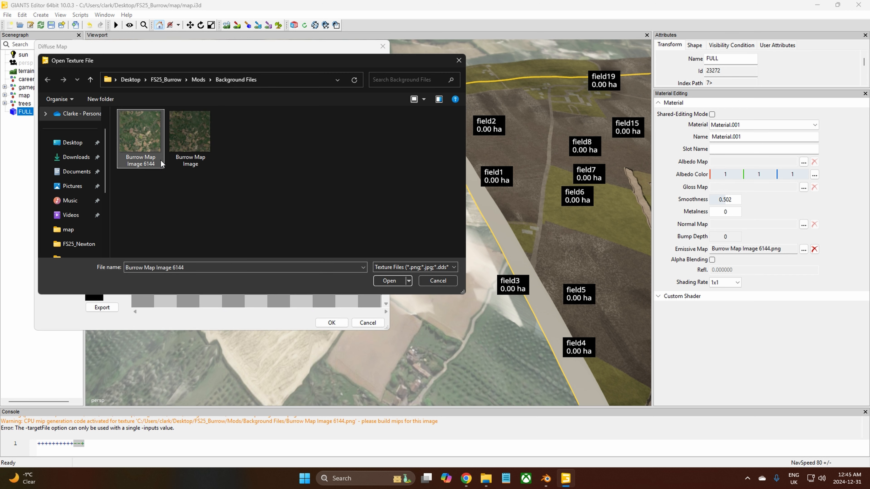
pyautogui.click(401, 284)
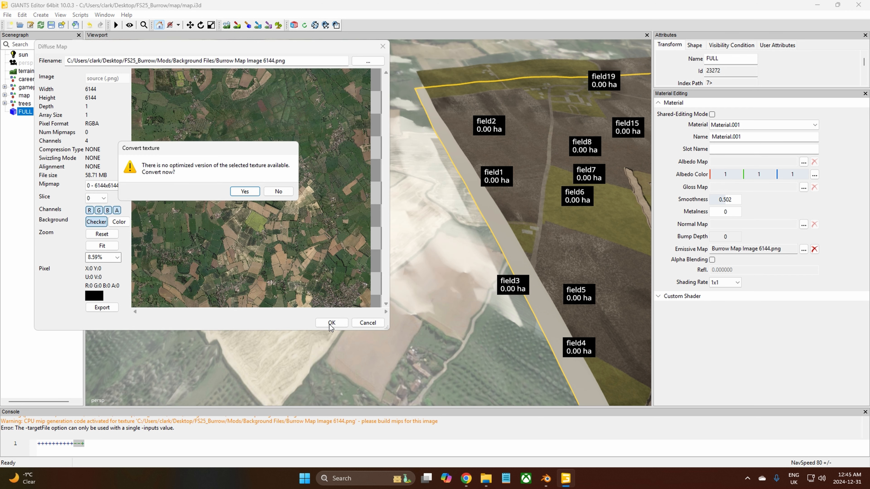
pyautogui.click(243, 192)
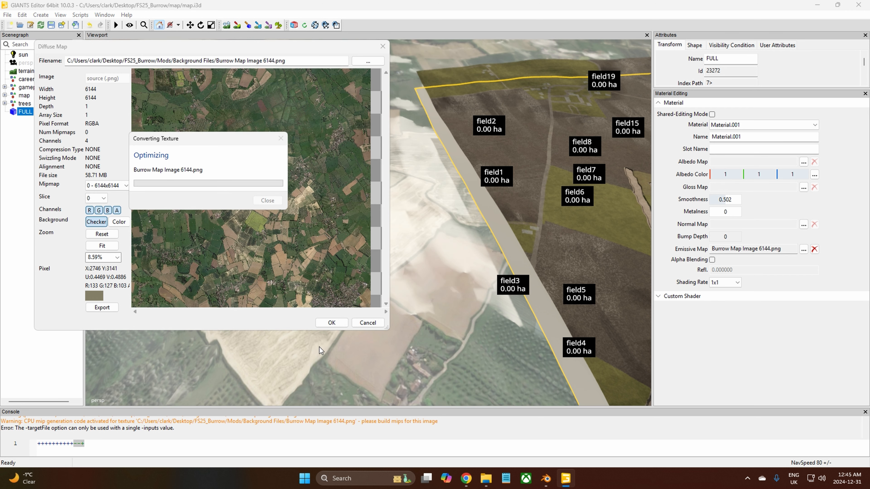
pyautogui.click(332, 322)
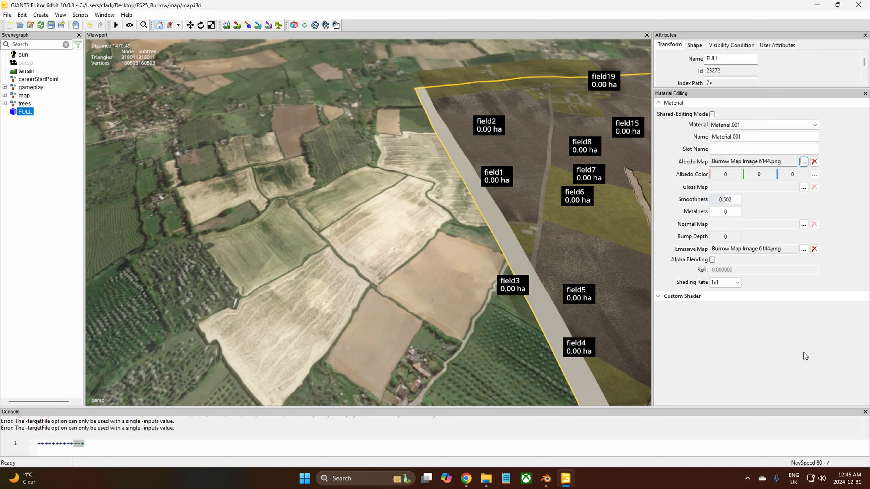
# Inspect the background texture beside fields 1 to 4 from above, at both wide and close range.
pyautogui.scroll(-3, 361, 230)
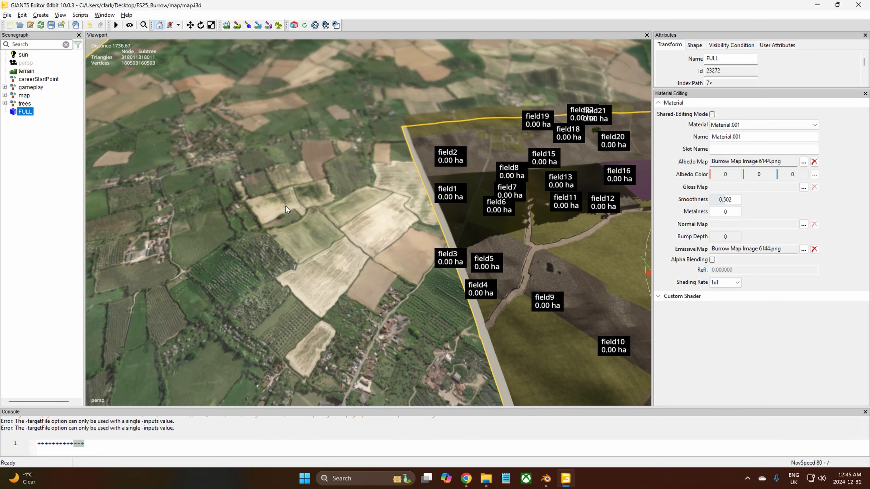
pyautogui.keyDown('alt'); pyautogui.moveTo(285, 206); pyautogui.dragTo(271, 277); pyautogui.keyUp('alt')
pyautogui.scroll(-5, 271, 278)
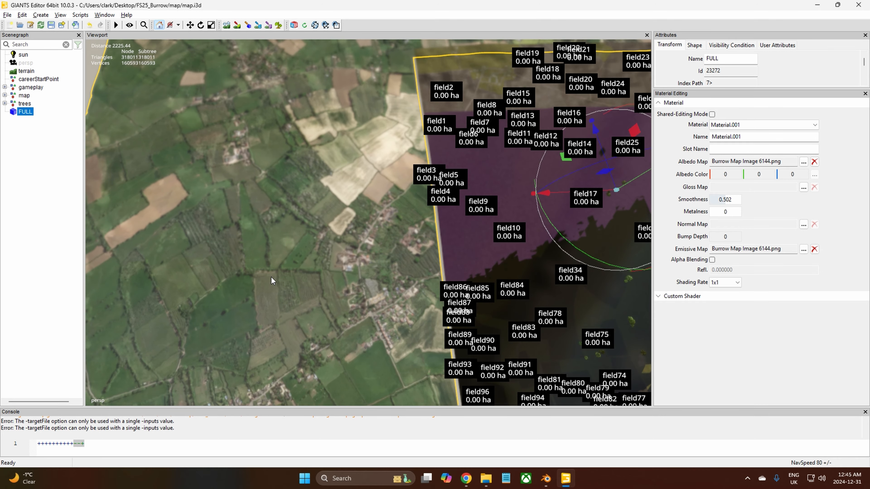
pyautogui.scroll(-6, 302, 276)
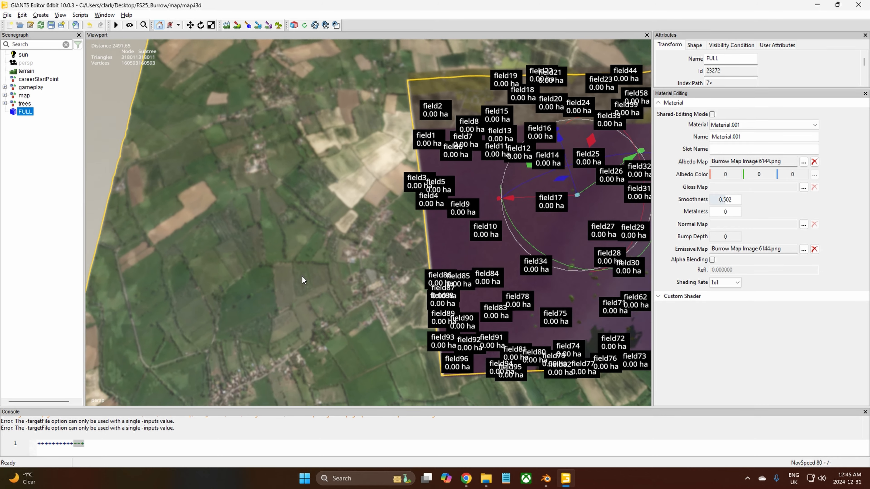
pyautogui.scroll(7, 223, 298)
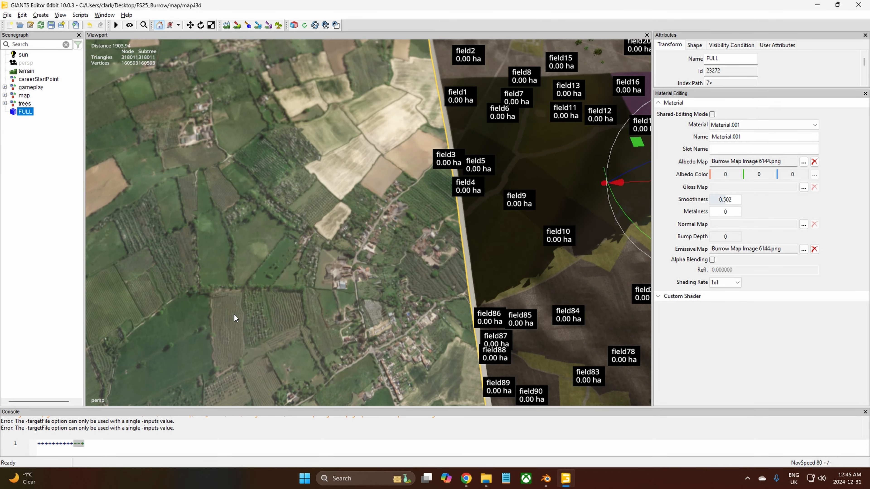
pyautogui.scroll(4, 234, 318)
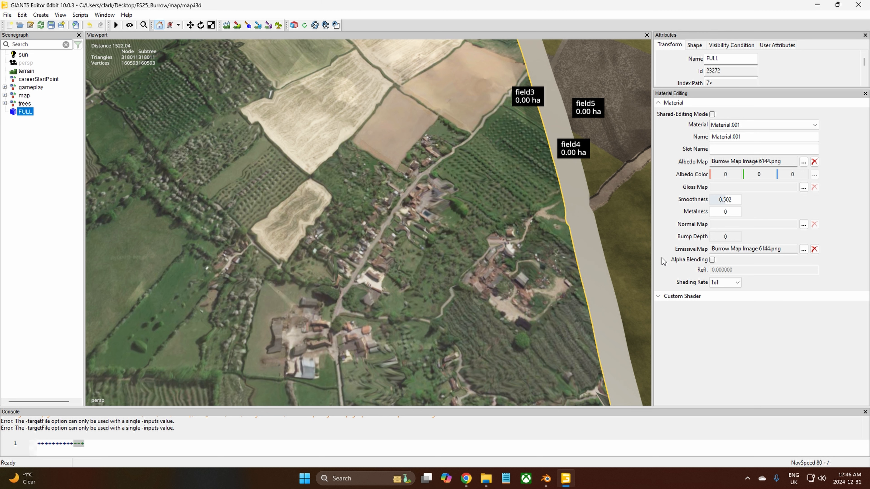
# Try alpha blending on the FULL material, switch it back off, and compare the village texture near field4 at several distances.
pyautogui.click(712, 260)
pyautogui.click(713, 260)
pyautogui.scroll(-5, 435, 110)
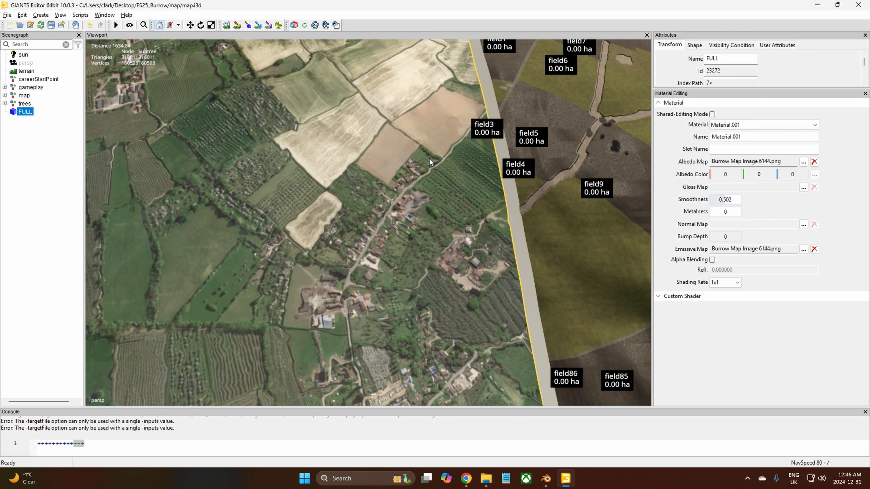
pyautogui.scroll(7, 407, 216)
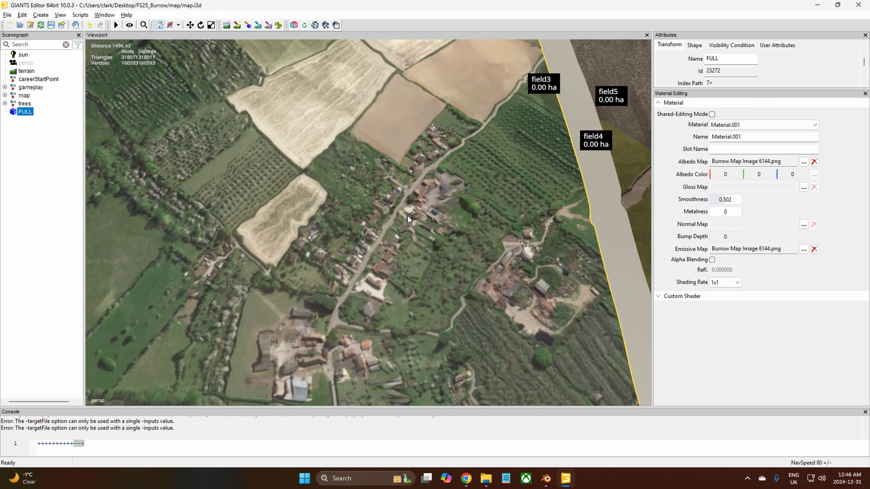
pyautogui.scroll(2, 408, 216)
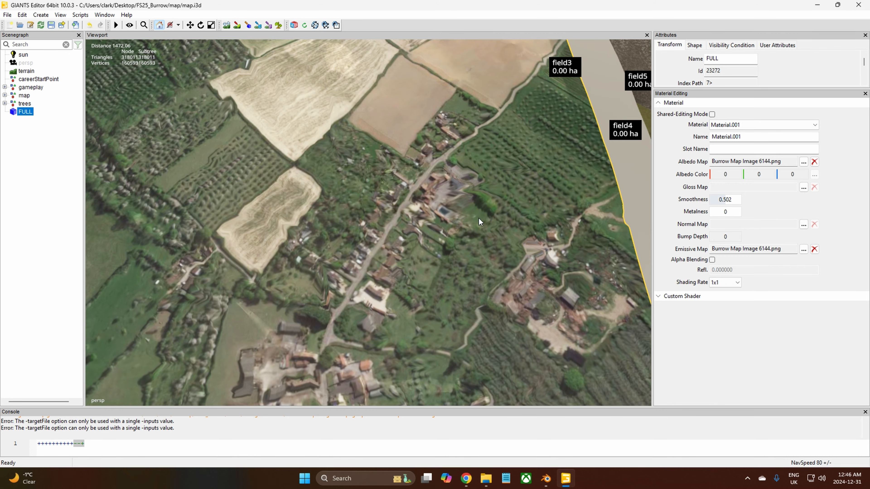
pyautogui.scroll(-6, 303, 217)
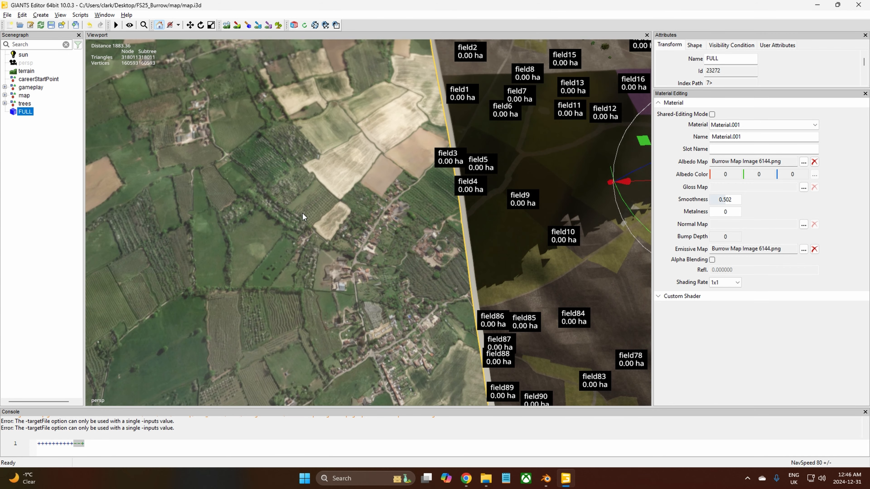
pyautogui.scroll(-2, 302, 214)
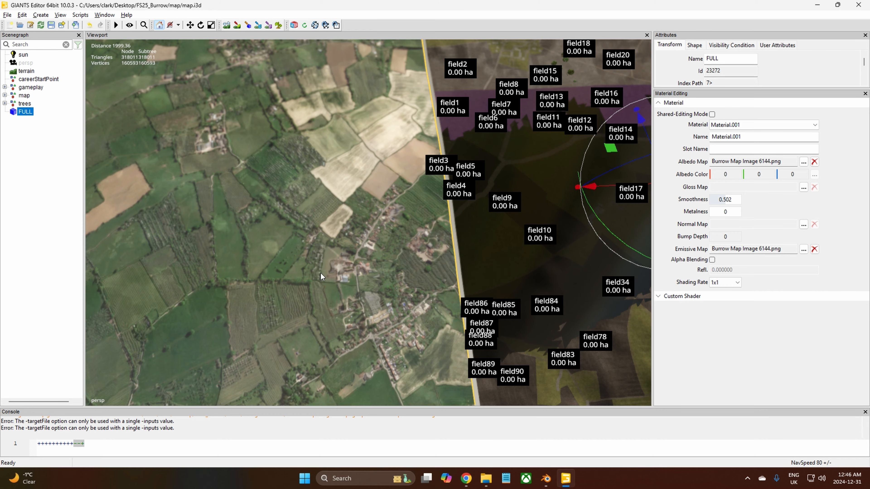
pyautogui.scroll(6, 295, 241)
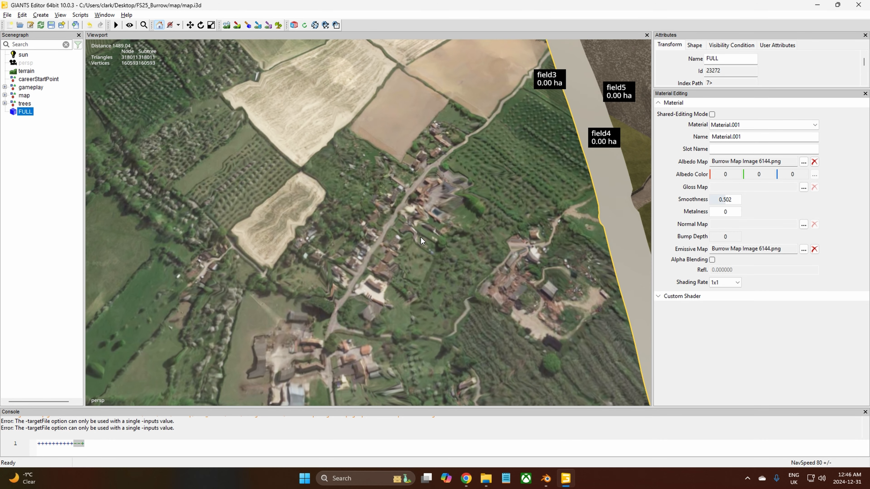
pyautogui.scroll(1, 414, 248)
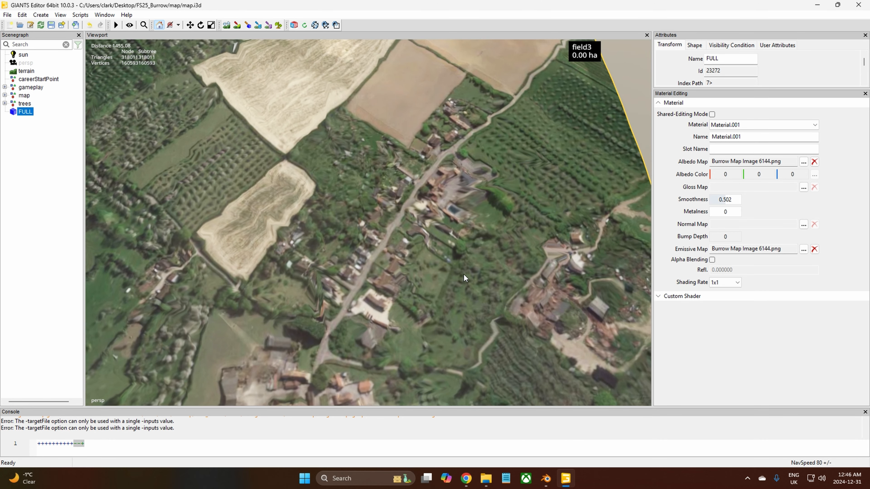
pyautogui.scroll(-8, 518, 162)
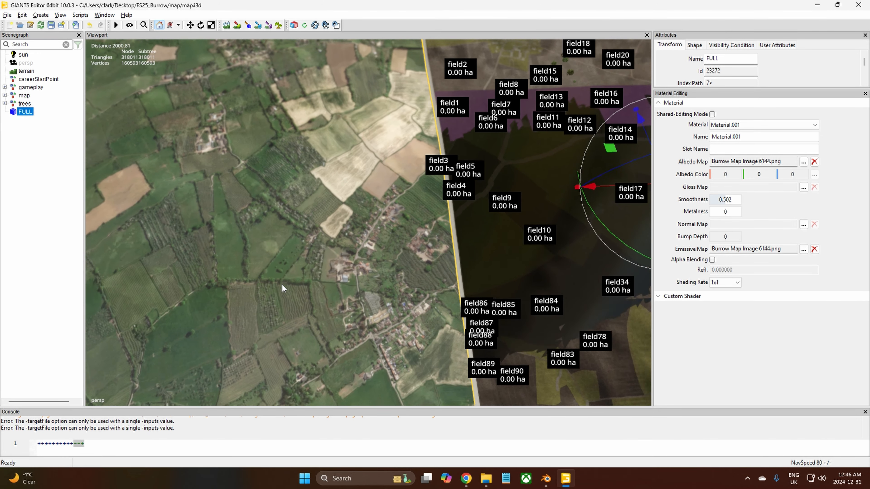
pyautogui.scroll(-1, 355, 226)
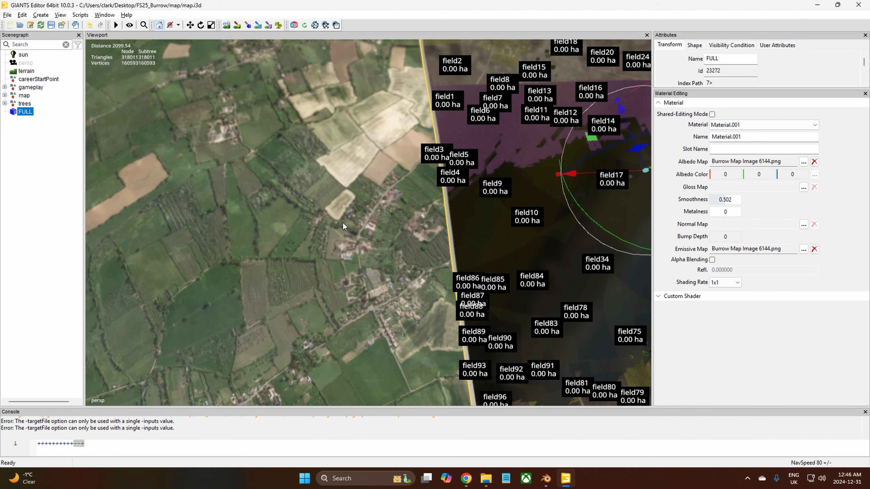
# Shift the FULL background mesh slightly along its vertical axis to hide the grey strip around the playable map.
pyautogui.keyDown('alt'); pyautogui.moveTo(342, 223); pyautogui.dragTo(500, 319); pyautogui.keyUp('alt')
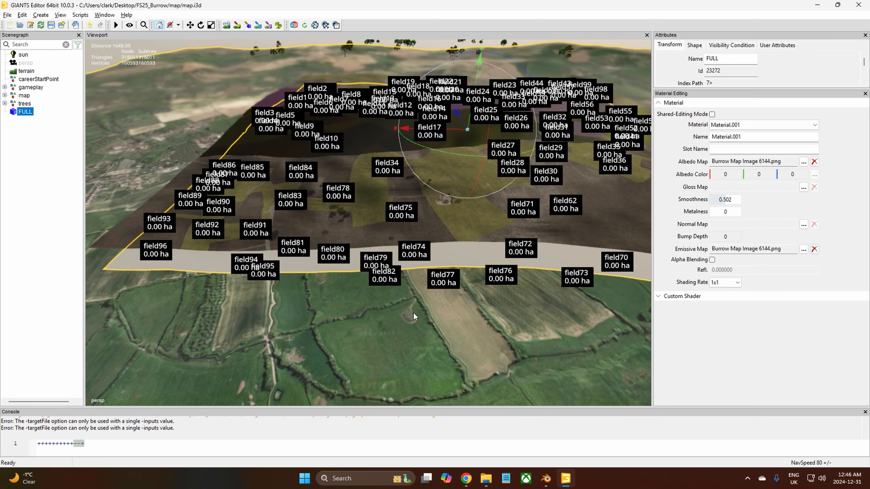
pyautogui.moveTo(394, 327)
pyautogui.keyDown('alt'); pyautogui.mouseDown()
pyautogui.moveTo(412, 320)
pyautogui.moveTo(462, 334)
pyautogui.moveTo(374, 335)
pyautogui.moveTo(481, 335)
pyautogui.moveTo(491, 325)
pyautogui.moveTo(471, 310)
pyautogui.moveTo(380, 330)
pyautogui.moveTo(241, 319)
pyautogui.moveTo(398, 335)
pyautogui.mouseUp(); pyautogui.keyUp('alt')
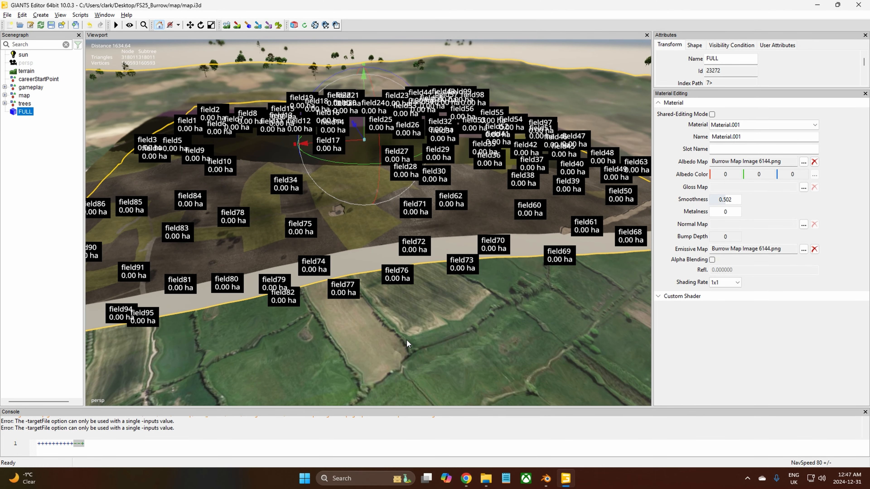
pyautogui.keyDown('alt'); pyautogui.moveTo(434, 317); pyautogui.dragTo(461, 292); pyautogui.keyUp('alt')
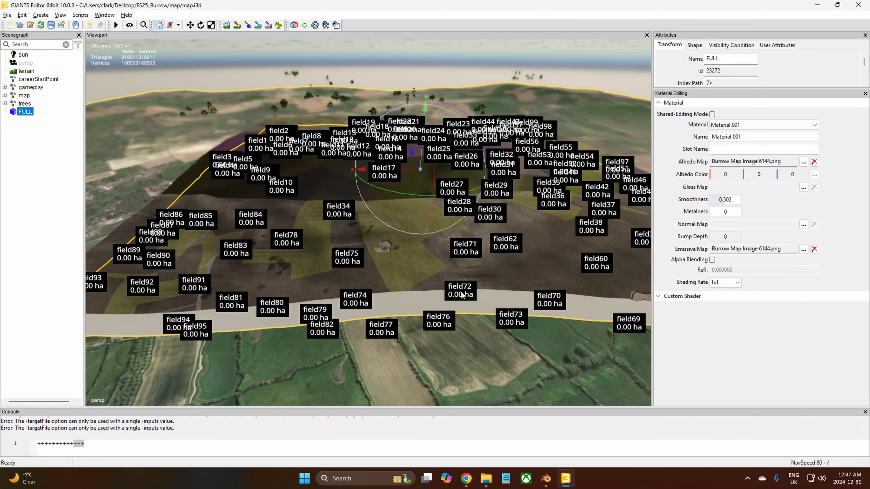
pyautogui.moveTo(422, 159)
pyautogui.mouseDown()
pyautogui.moveTo(424, 147)
pyautogui.moveTo(430, 148)
pyautogui.mouseUp()
# Examine the seam between background mesh and playable terrain at low angle, from field96 across to the corner near field66.
pyautogui.keyDown('alt'); pyautogui.moveTo(442, 281); pyautogui.dragTo(422, 322); pyautogui.keyUp('alt')
pyautogui.keyDown('alt'); pyautogui.moveTo(482, 361); pyautogui.dragTo(308, 255, button='middle'); pyautogui.keyUp('alt')
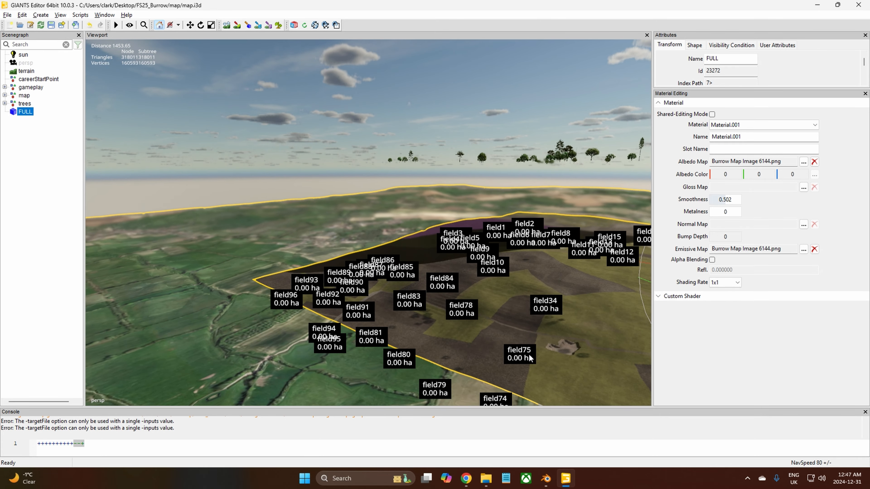
pyautogui.keyDown('alt'); pyautogui.moveTo(530, 356); pyautogui.dragTo(308, 222, button='middle'); pyautogui.keyUp('alt')
pyautogui.keyDown('alt'); pyautogui.moveTo(441, 267); pyautogui.dragTo(572, 238, button='middle'); pyautogui.keyUp('alt')
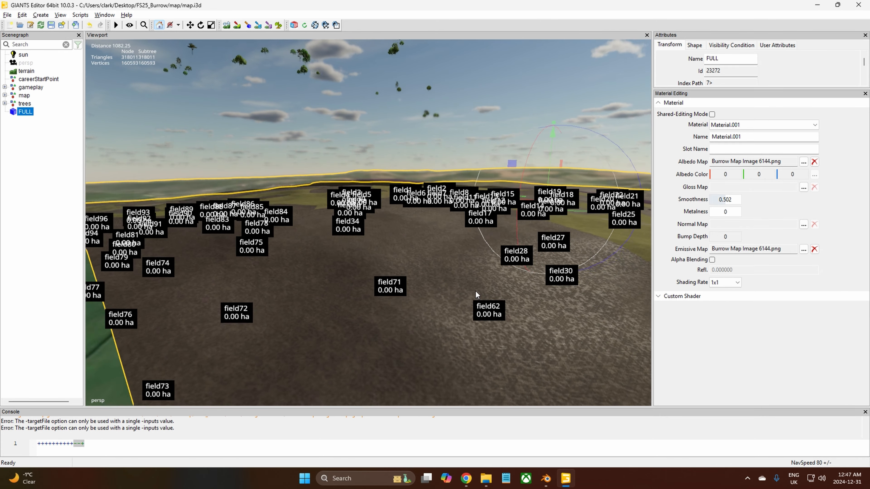
pyautogui.keyDown('alt'); pyautogui.moveTo(536, 252); pyautogui.dragTo(553, 298, button='right'); pyautogui.keyUp('alt')
pyautogui.keyDown('alt'); pyautogui.moveTo(553, 297); pyautogui.dragTo(441, 282, button='middle'); pyautogui.keyUp('alt')
pyautogui.keyDown('alt'); pyautogui.moveTo(498, 331); pyautogui.dragTo(410, 305, button='middle'); pyautogui.keyUp('alt')
pyautogui.scroll(-2, 353, 350)
pyautogui.keyDown('alt'); pyautogui.moveTo(558, 315); pyautogui.dragTo(405, 267, button='middle'); pyautogui.keyUp('alt')
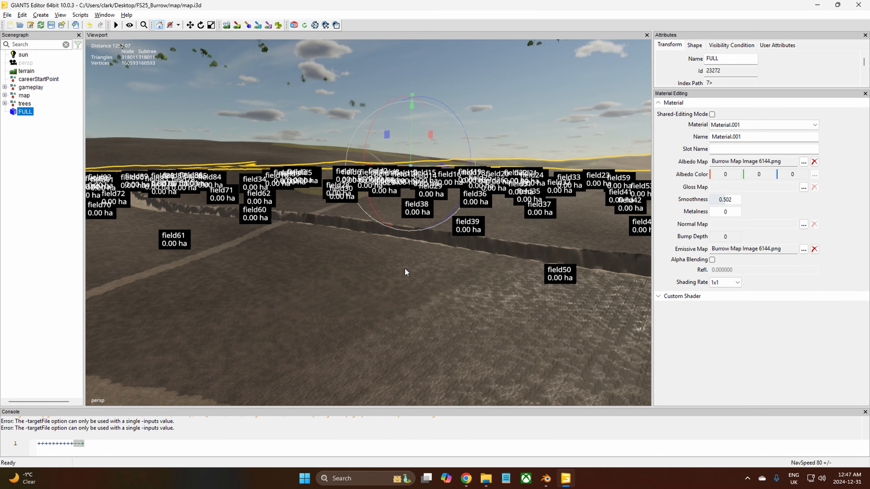
pyautogui.scroll(-4, 409, 319)
pyautogui.keyDown('alt'); pyautogui.moveTo(485, 302); pyautogui.dragTo(353, 260, button='middle'); pyautogui.keyUp('alt')
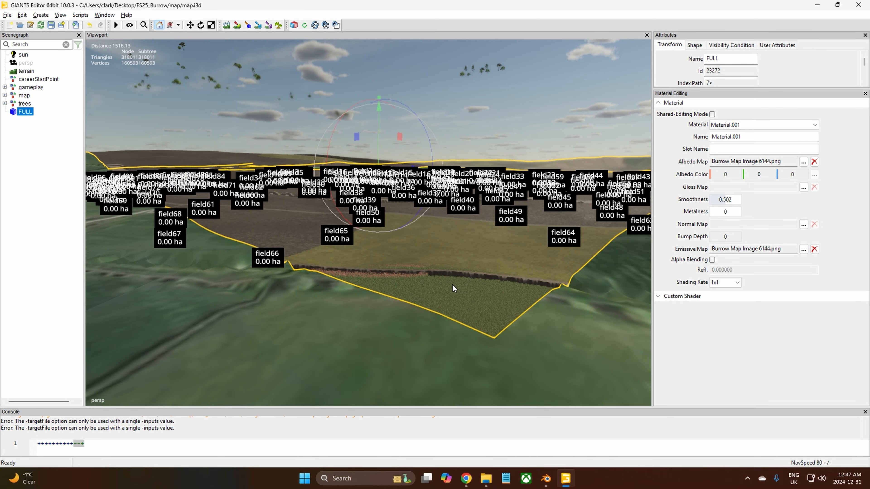
# Examine the mesh seam along the border from field63 to field99, and review the whole map with its background terrain.
pyautogui.keyDown('alt'); pyautogui.moveTo(452, 287); pyautogui.dragTo(314, 347, button='middle'); pyautogui.keyUp('alt')
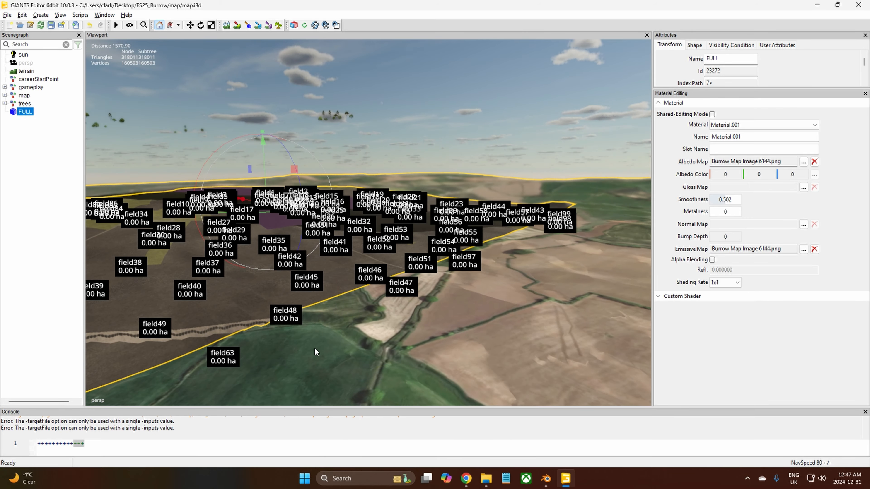
pyautogui.scroll(5, 441, 303)
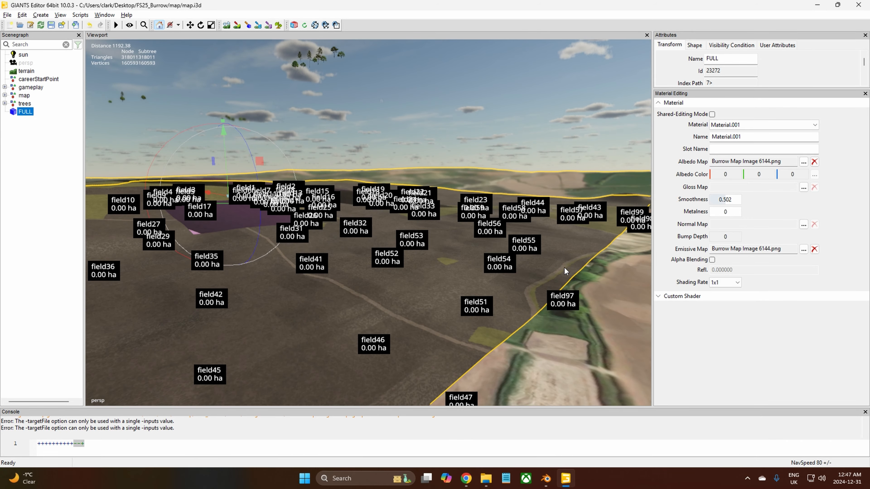
pyautogui.keyDown('alt'); pyautogui.moveTo(564, 267); pyautogui.dragTo(303, 307, button='middle'); pyautogui.keyUp('alt')
pyautogui.scroll(3, 611, 224)
pyautogui.keyDown('alt'); pyautogui.moveTo(516, 270); pyautogui.dragTo(168, 328, button='middle'); pyautogui.keyUp('alt')
pyautogui.scroll(3, 572, 257)
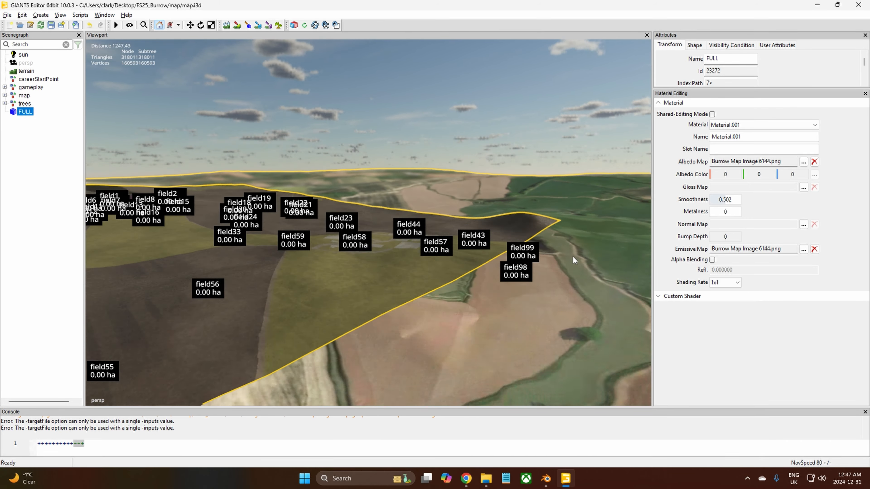
pyautogui.keyDown('alt'); pyautogui.moveTo(572, 257); pyautogui.dragTo(329, 301, button='middle'); pyautogui.keyUp('alt')
pyautogui.keyDown('alt'); pyautogui.moveTo(514, 271); pyautogui.dragTo(360, 285); pyautogui.keyUp('alt')
pyautogui.keyDown('alt'); pyautogui.moveTo(538, 274); pyautogui.dragTo(356, 317, button='middle'); pyautogui.keyUp('alt')
pyautogui.keyDown('alt'); pyautogui.moveTo(497, 295); pyautogui.dragTo(461, 308); pyautogui.keyUp('alt')
pyautogui.keyDown('alt'); pyautogui.moveTo(455, 349); pyautogui.dragTo(449, 375); pyautogui.keyUp('alt')
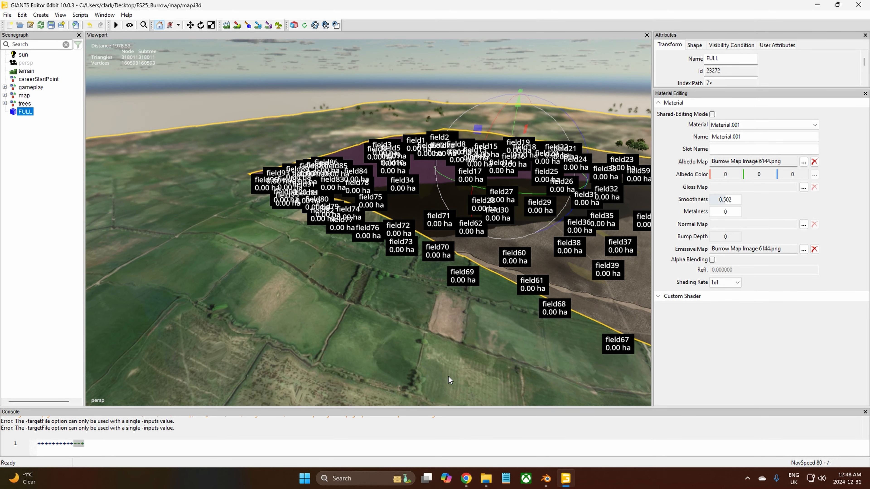